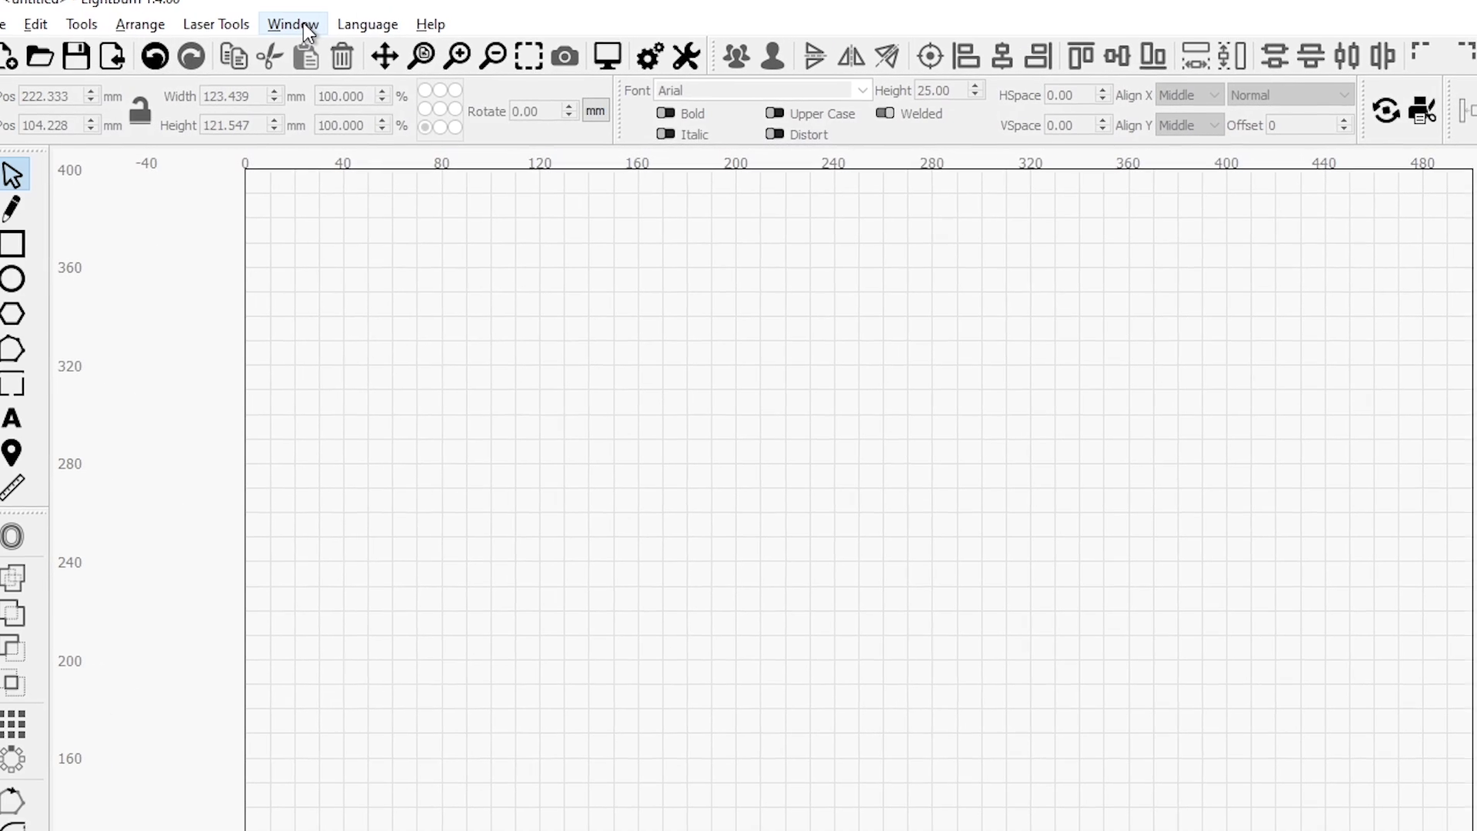
Step: Check the panel list, then expand Card Stock and its Etch group in the Library
left_click(327, 39)
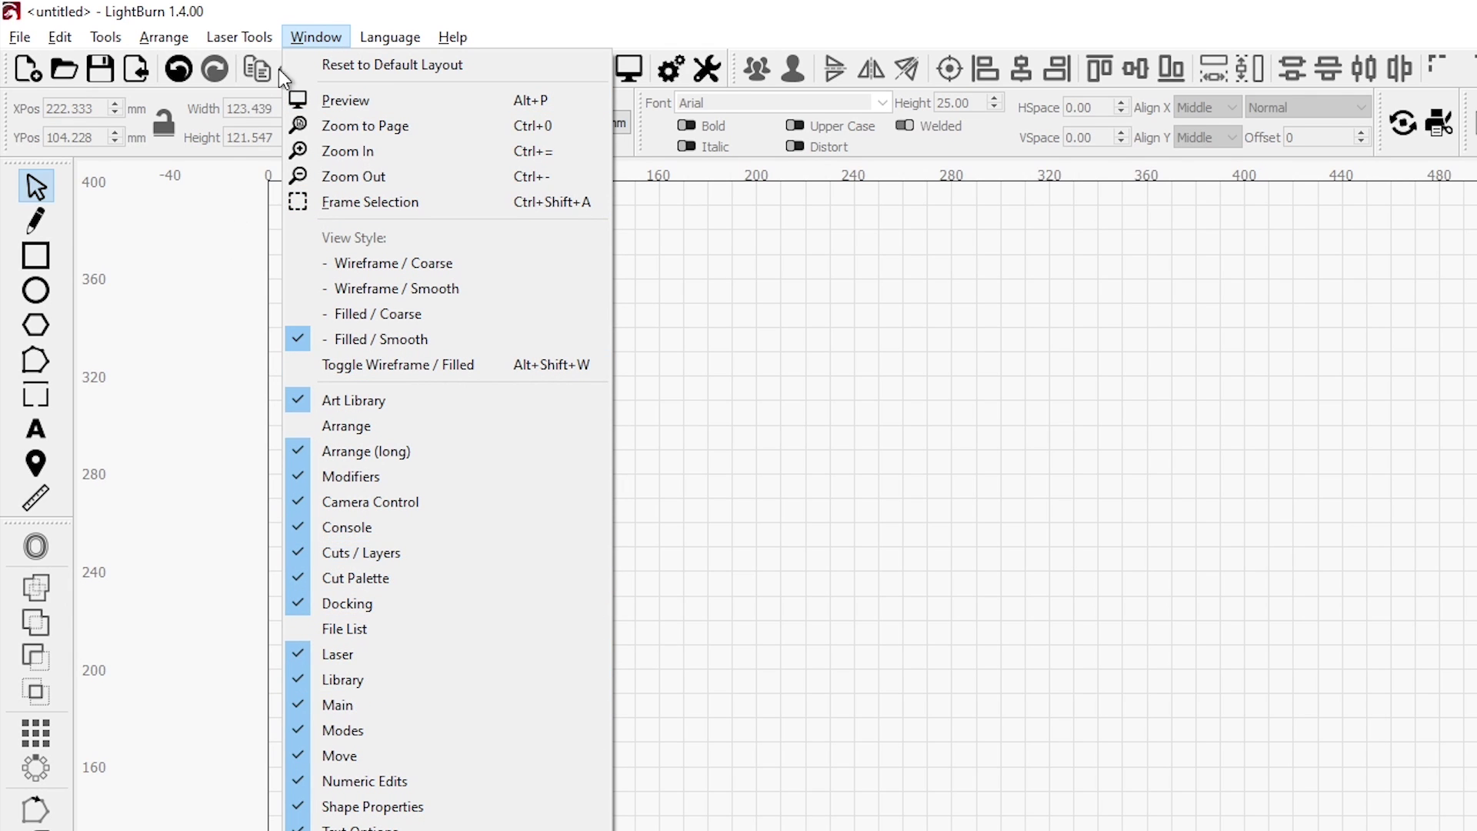
left_click(309, 41)
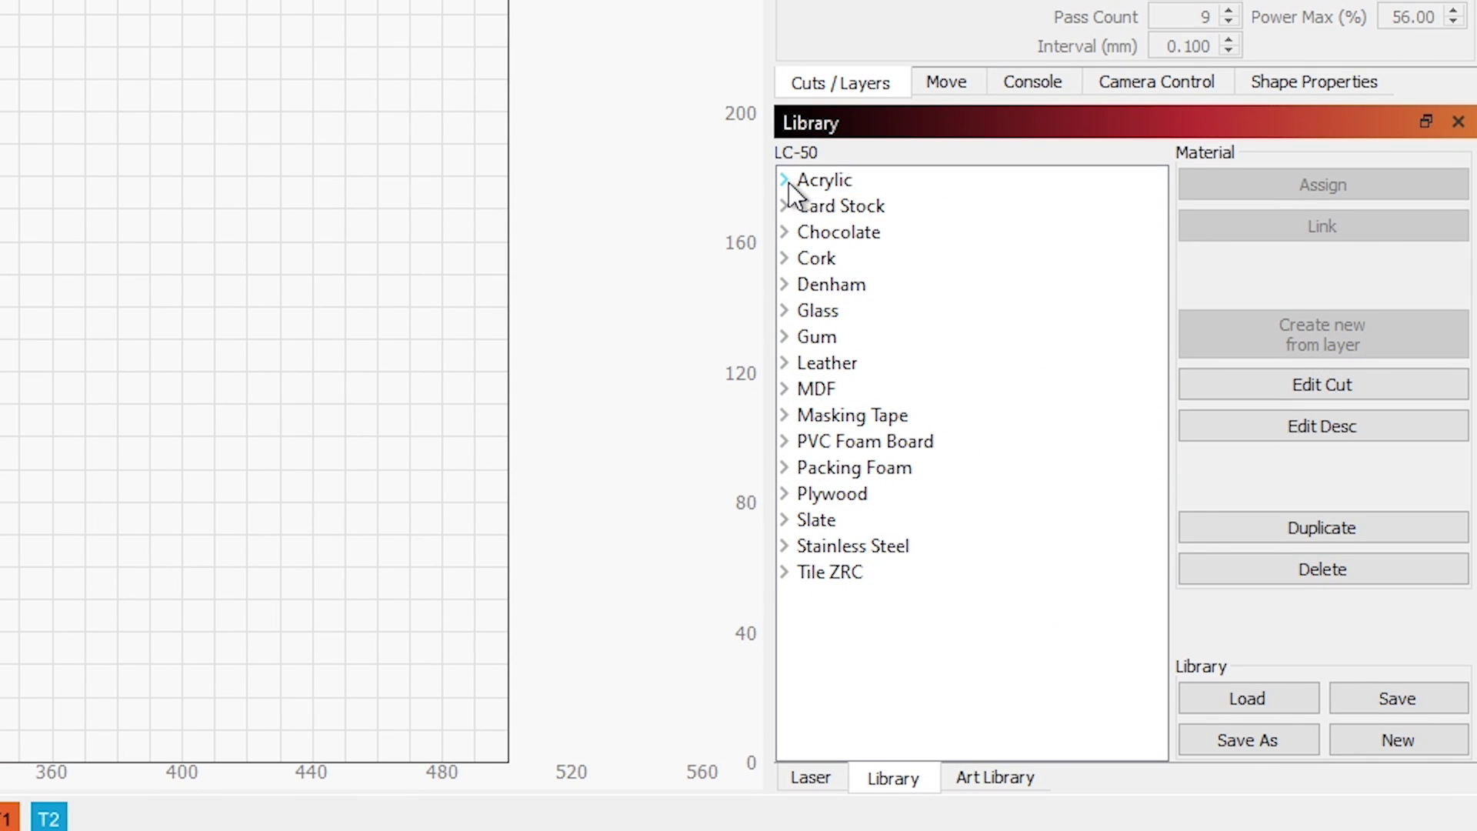
left_click(784, 206)
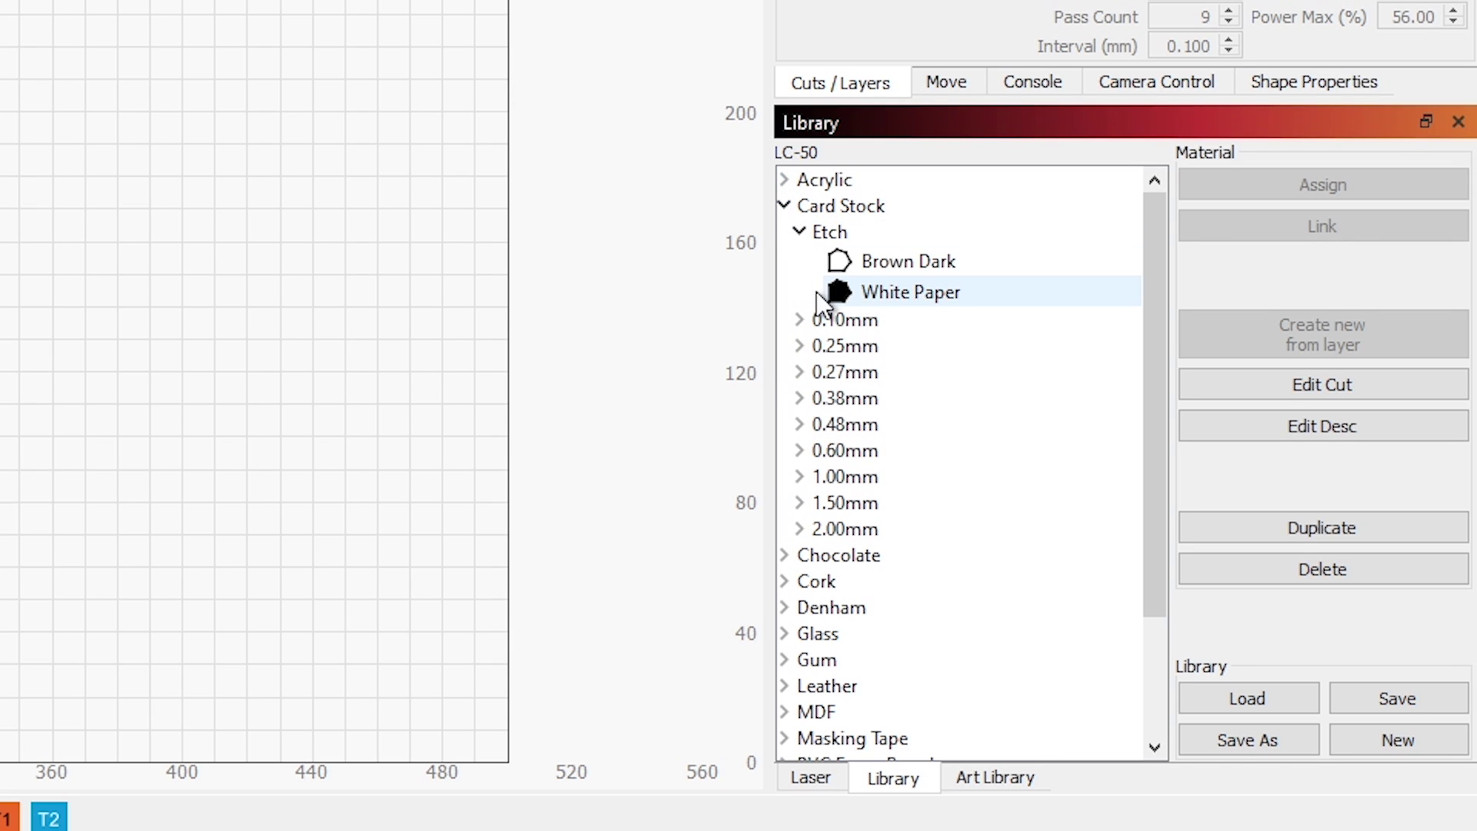
left_click(797, 232)
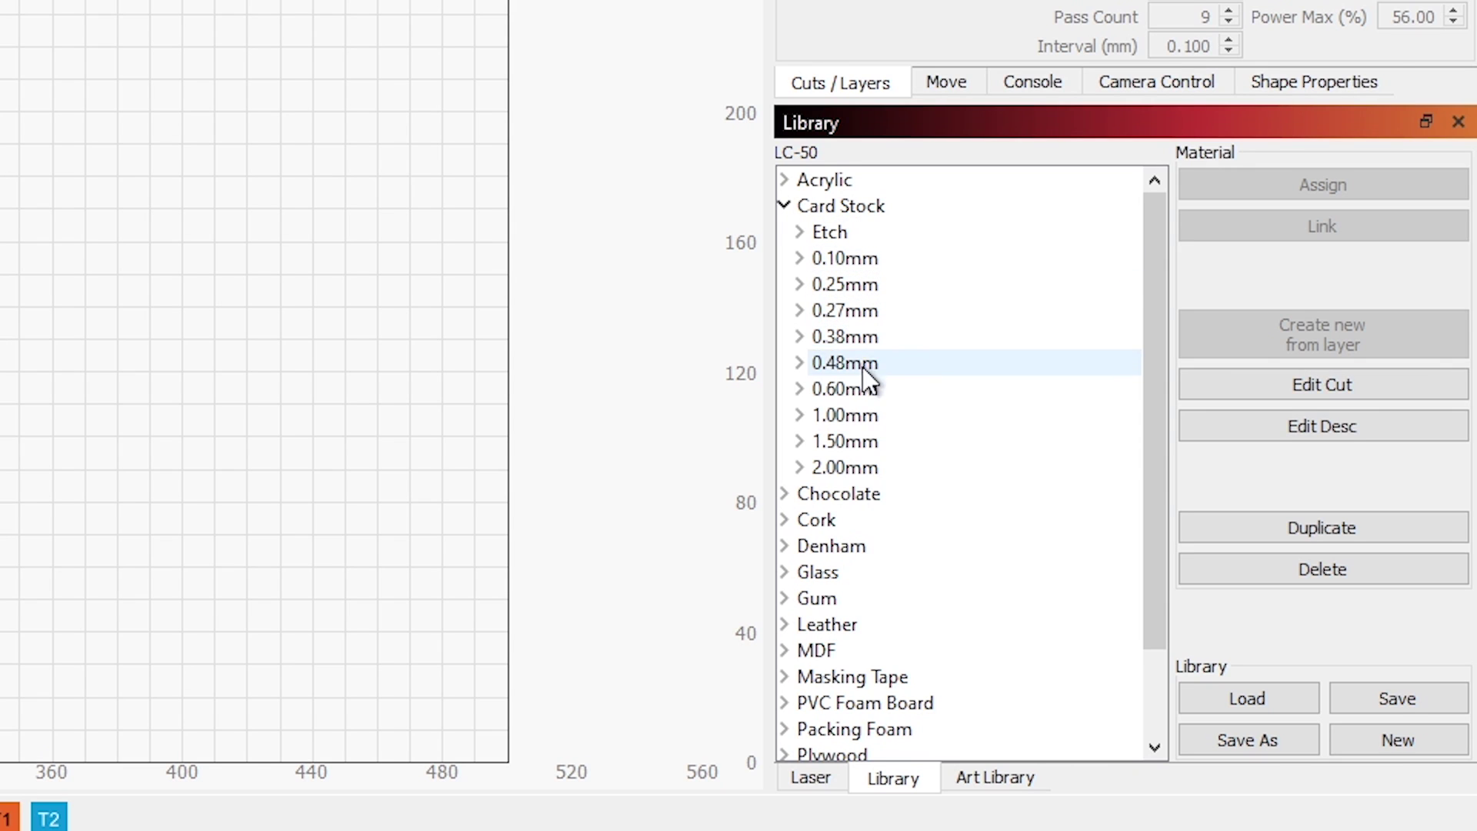
left_click(800, 232)
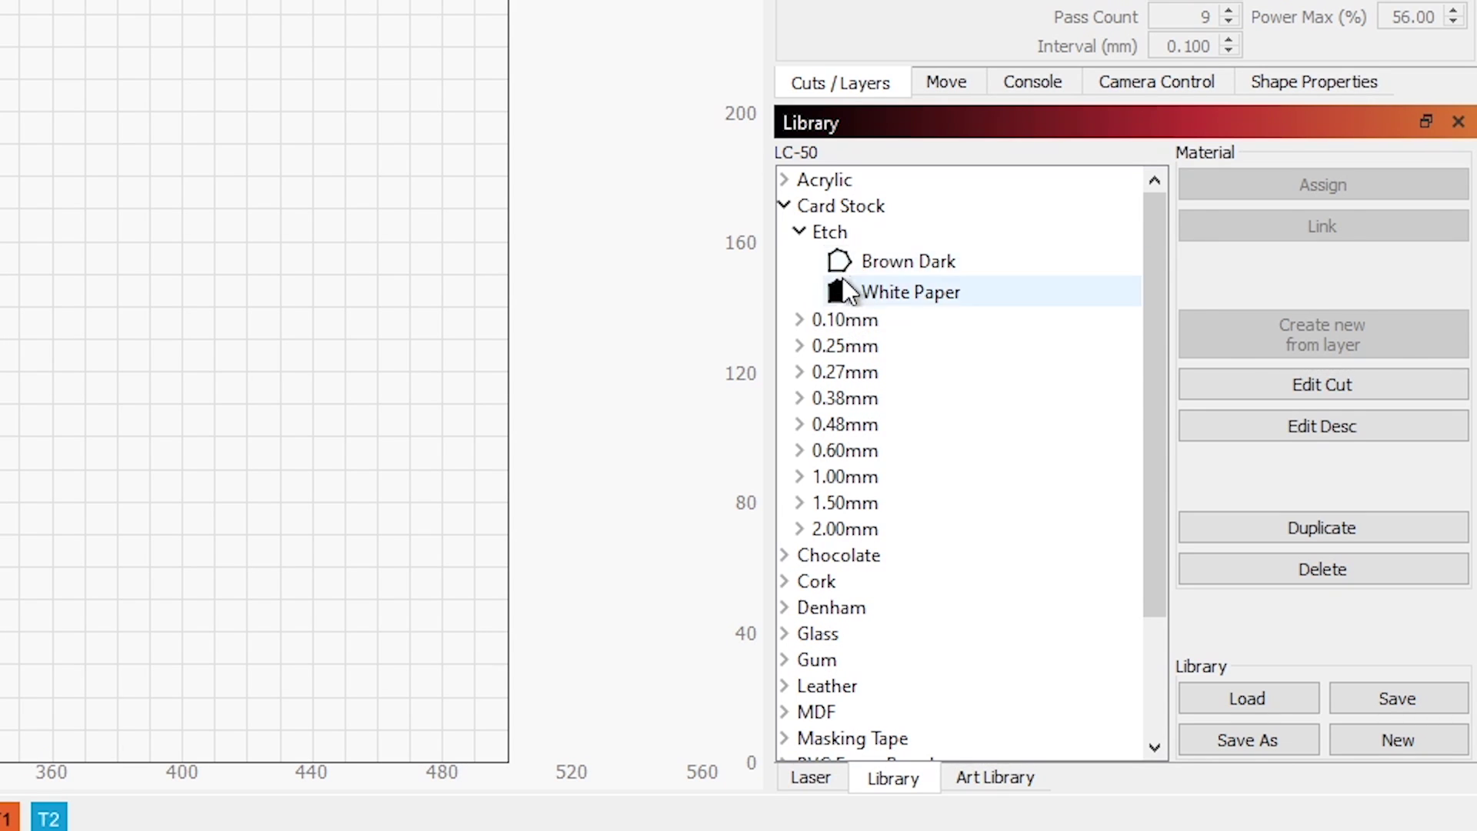
Step: Review Brown Dark's and White Paper's cut settings (4000 mm/min, 60%) without saving
double_click(893, 265)
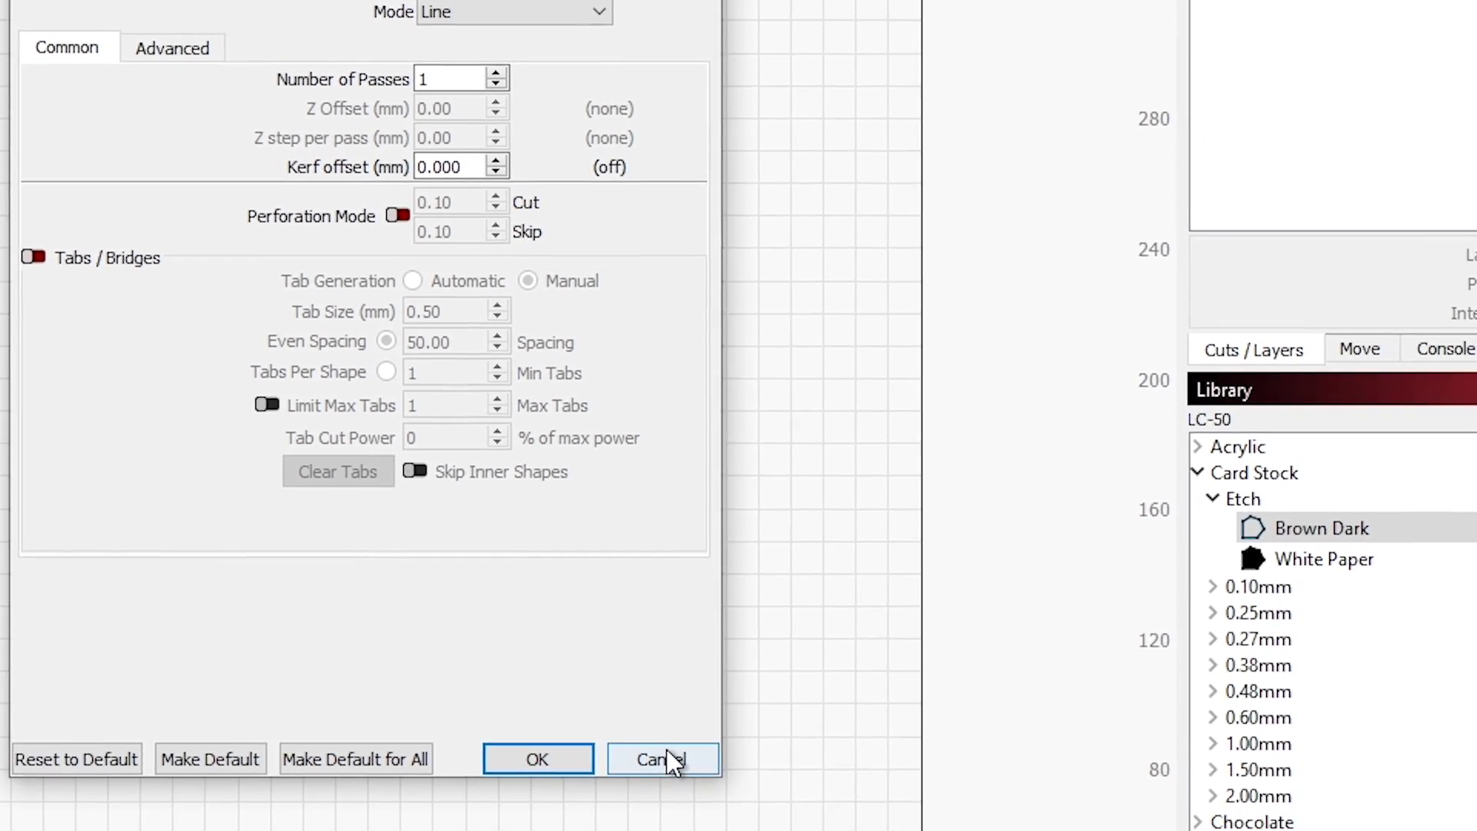
left_click(670, 759)
left_click(936, 296)
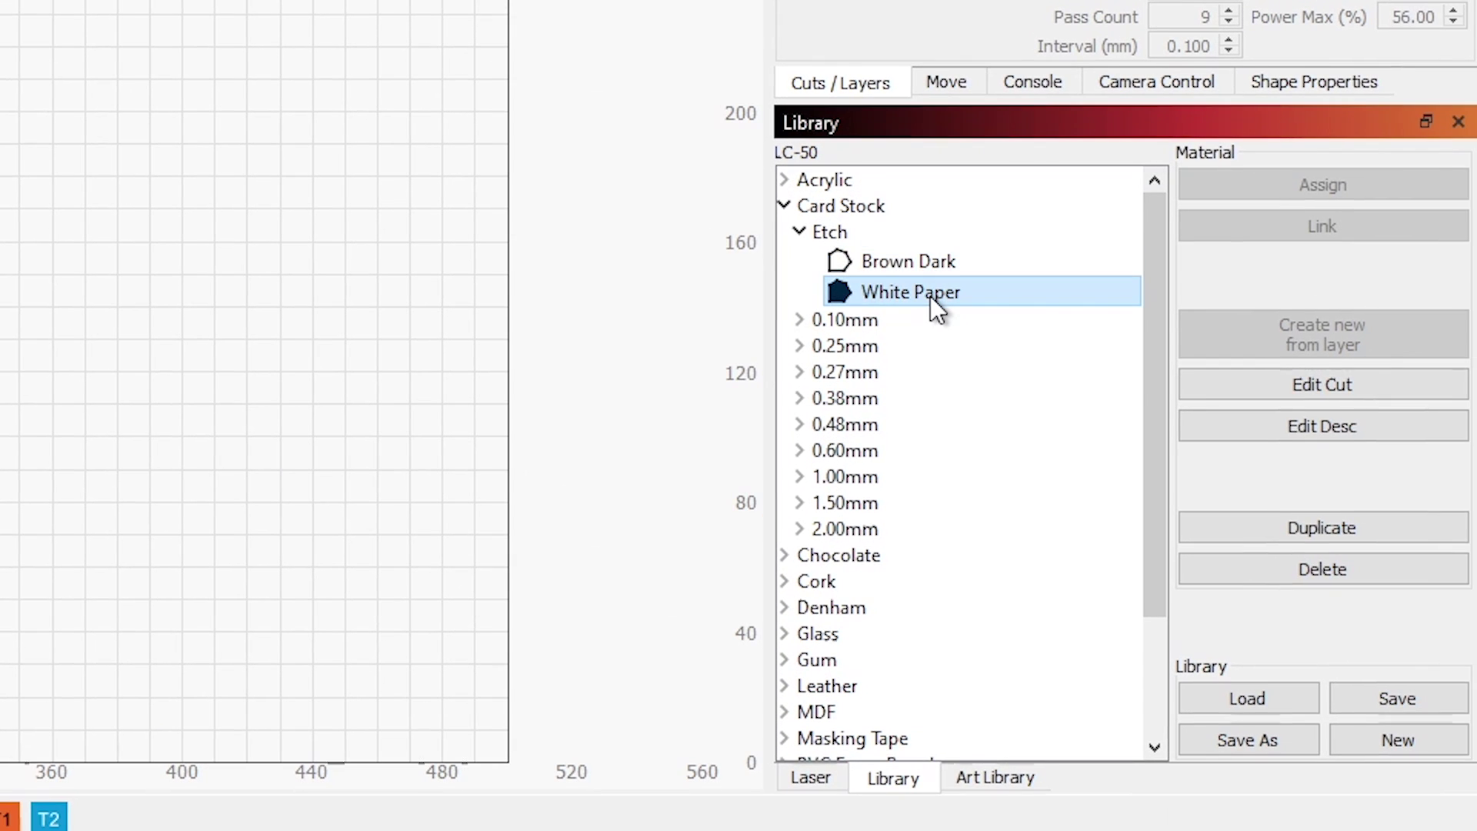
double_click(929, 297)
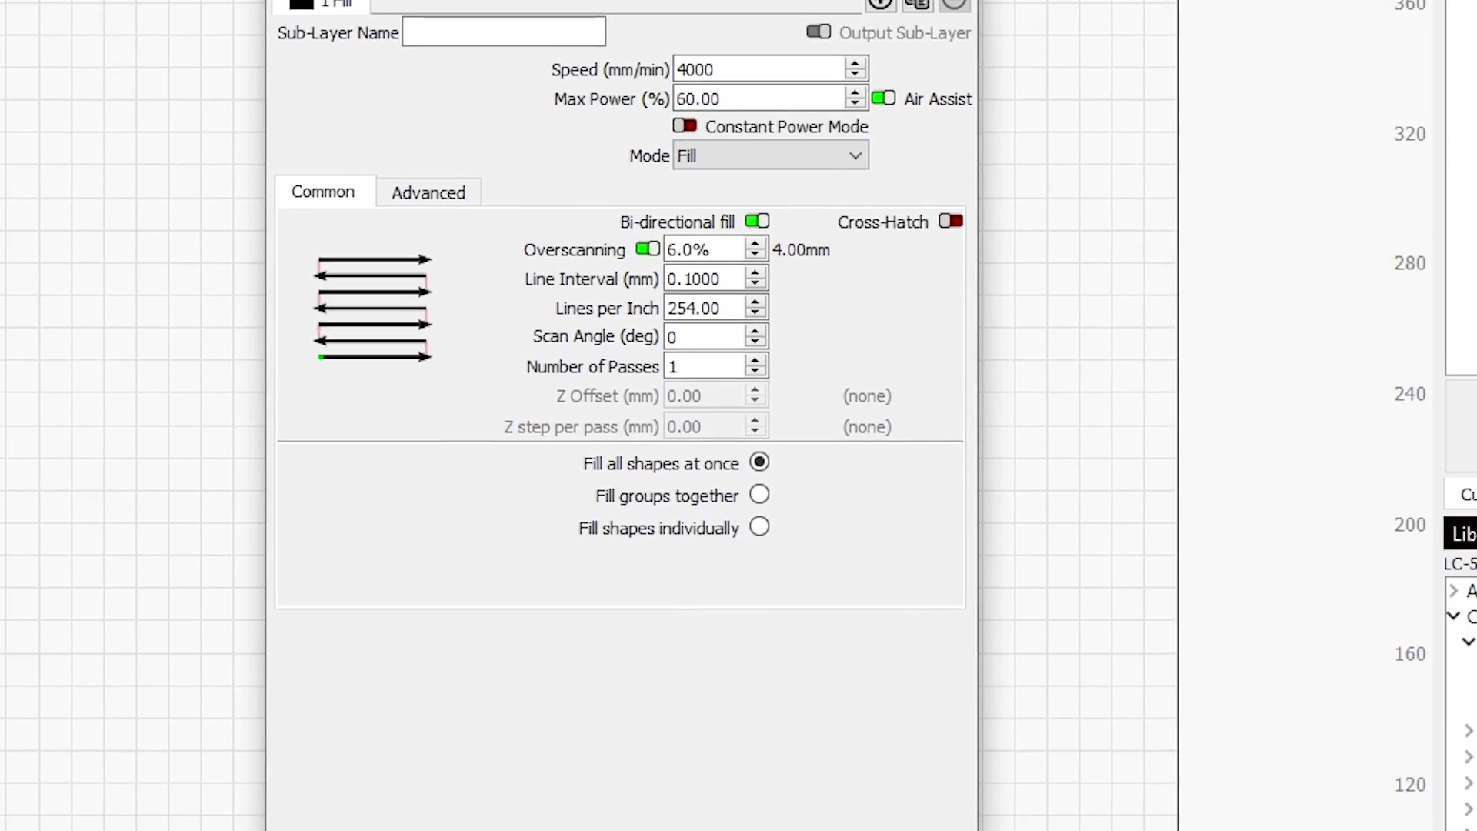
left_click(483, 638)
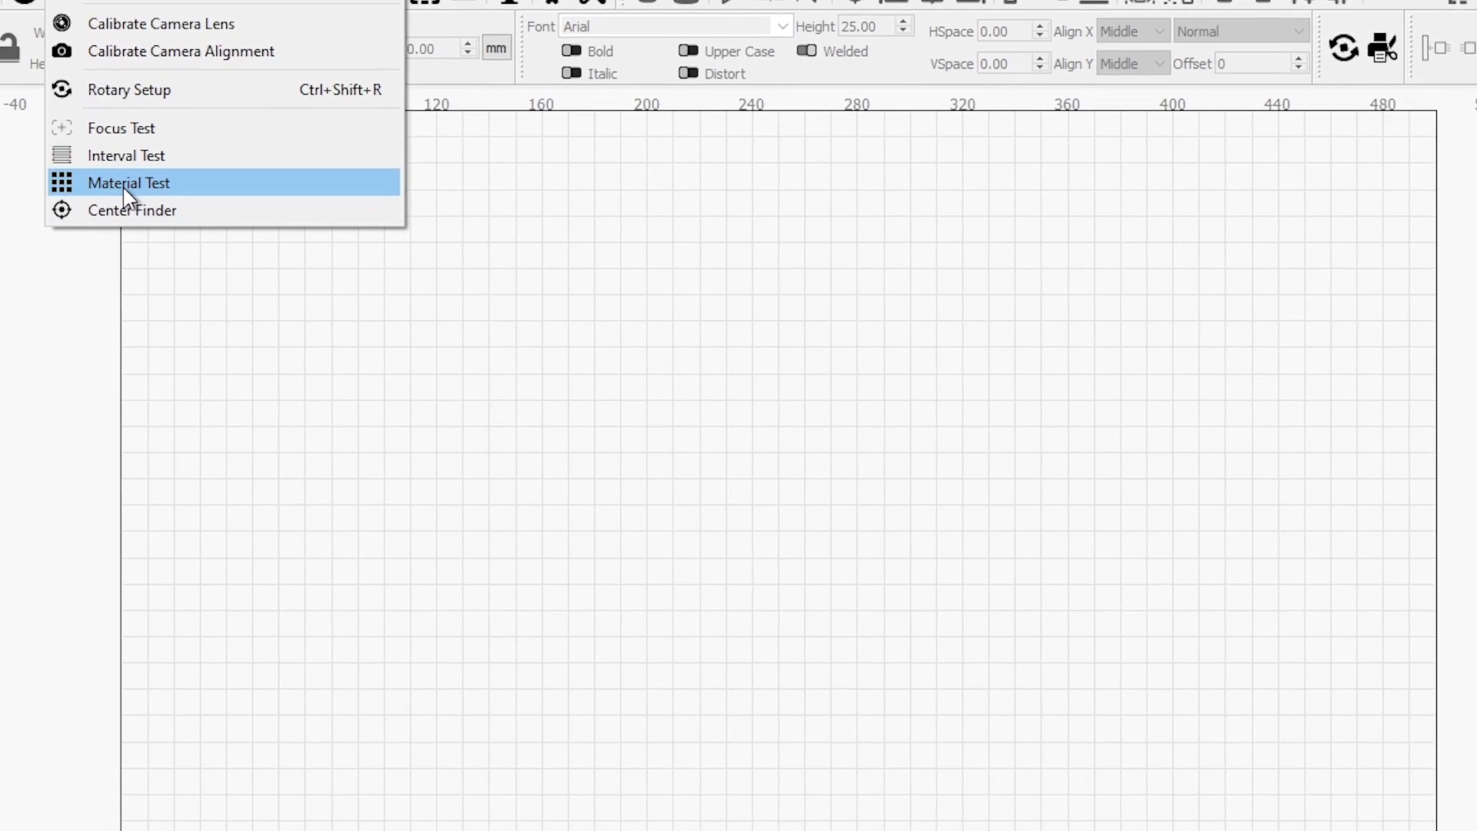
Step: Open and close the Material Test generator, then collapse Card Stock
left_click(127, 184)
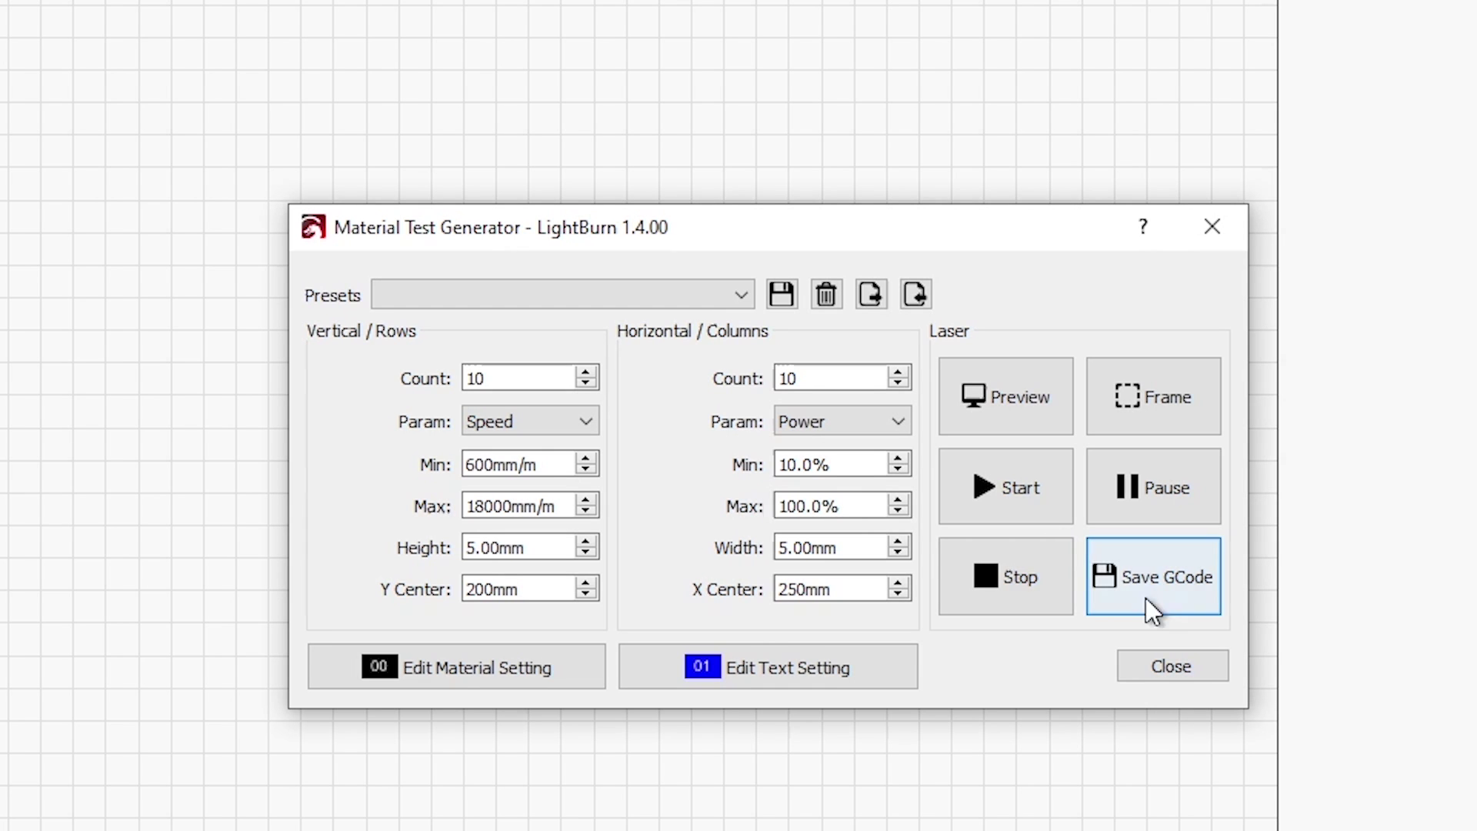
left_click(1185, 666)
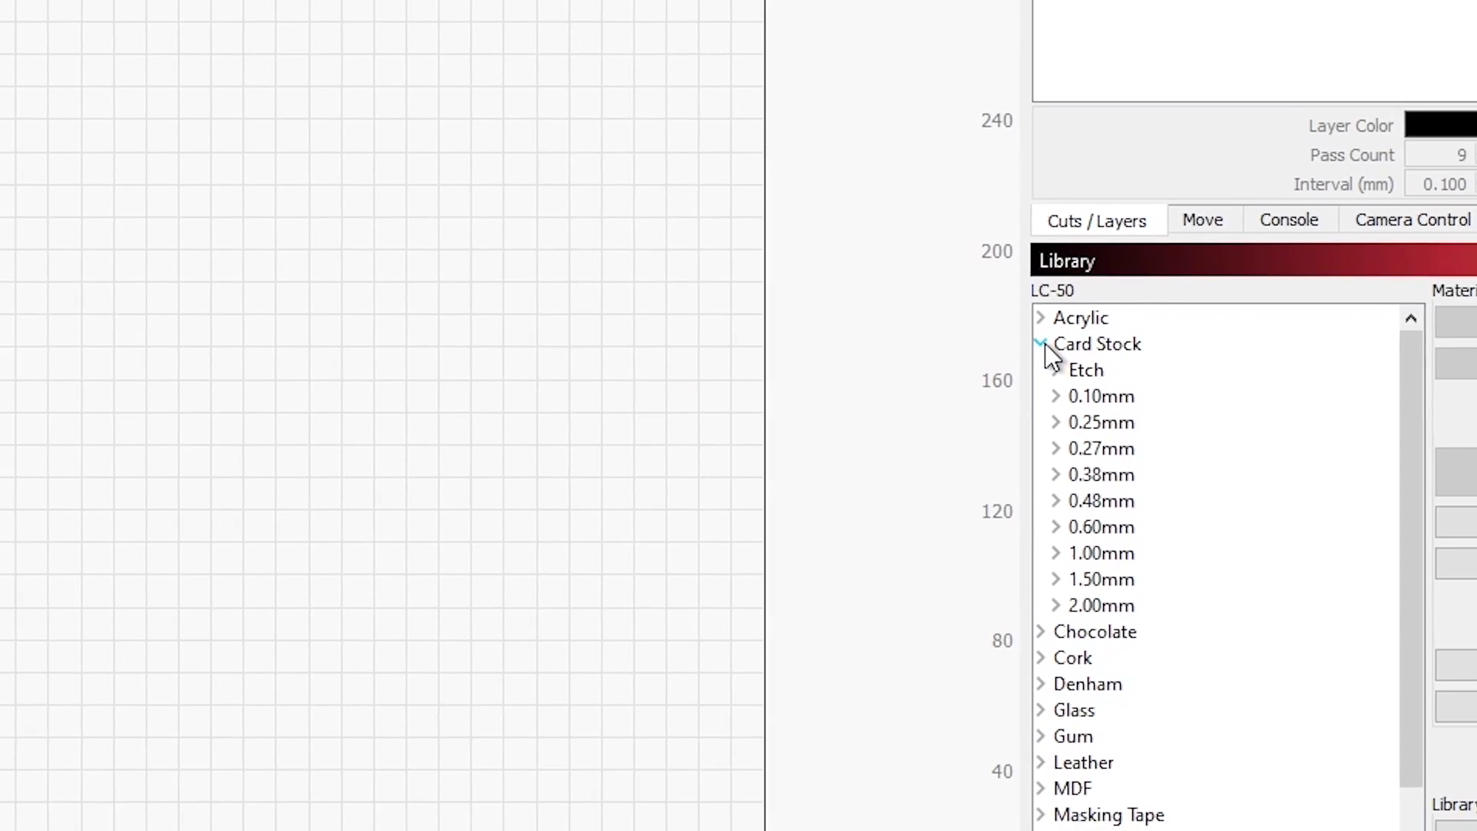
left_click(1234, 449)
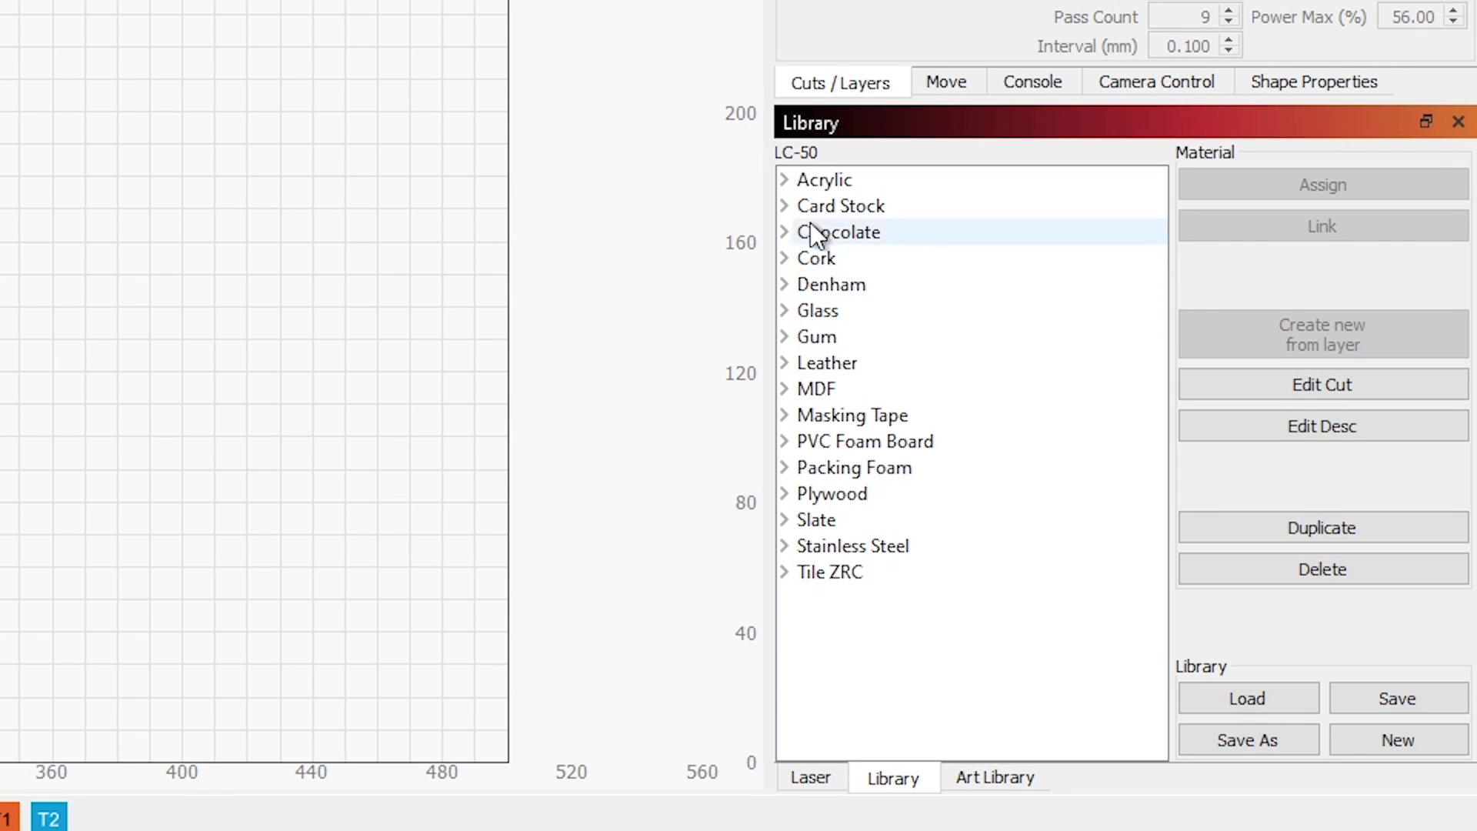
Step: Browse Gum's Big Red entries, then collapse Big Red and Gum
left_click(784, 337)
left_click(798, 364)
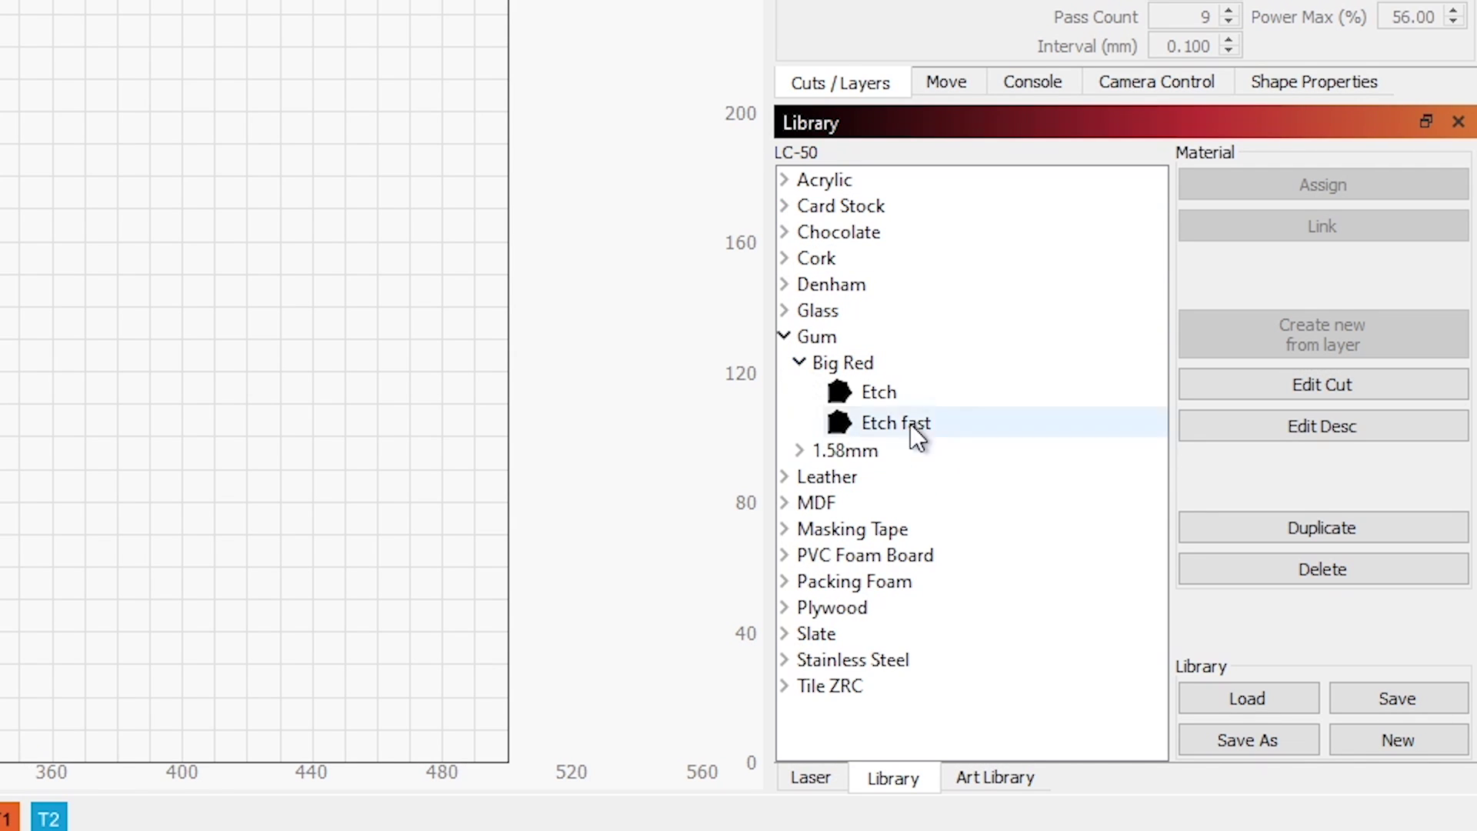
left_click(792, 359)
left_click(795, 360)
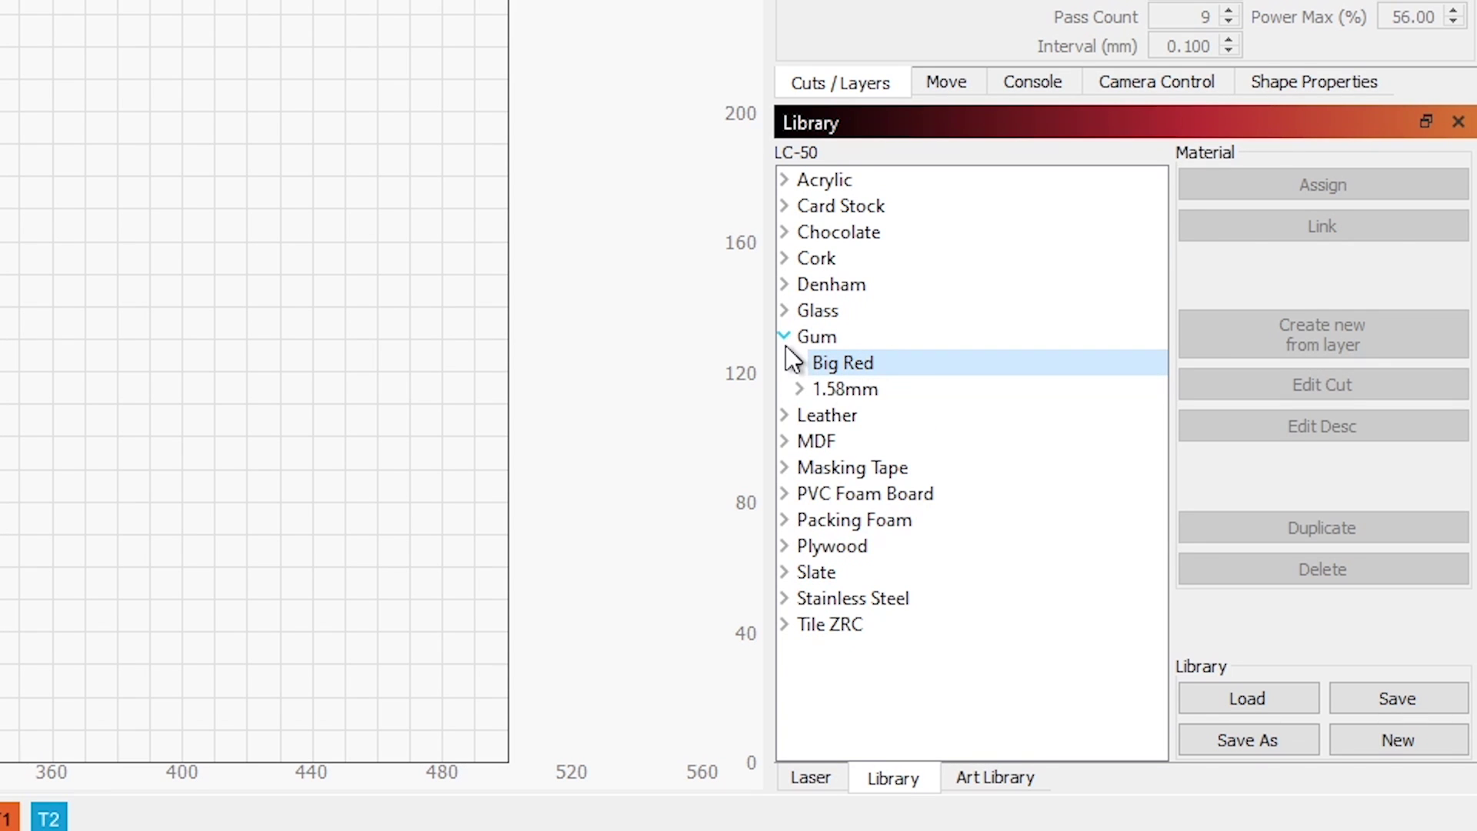
left_click(785, 338)
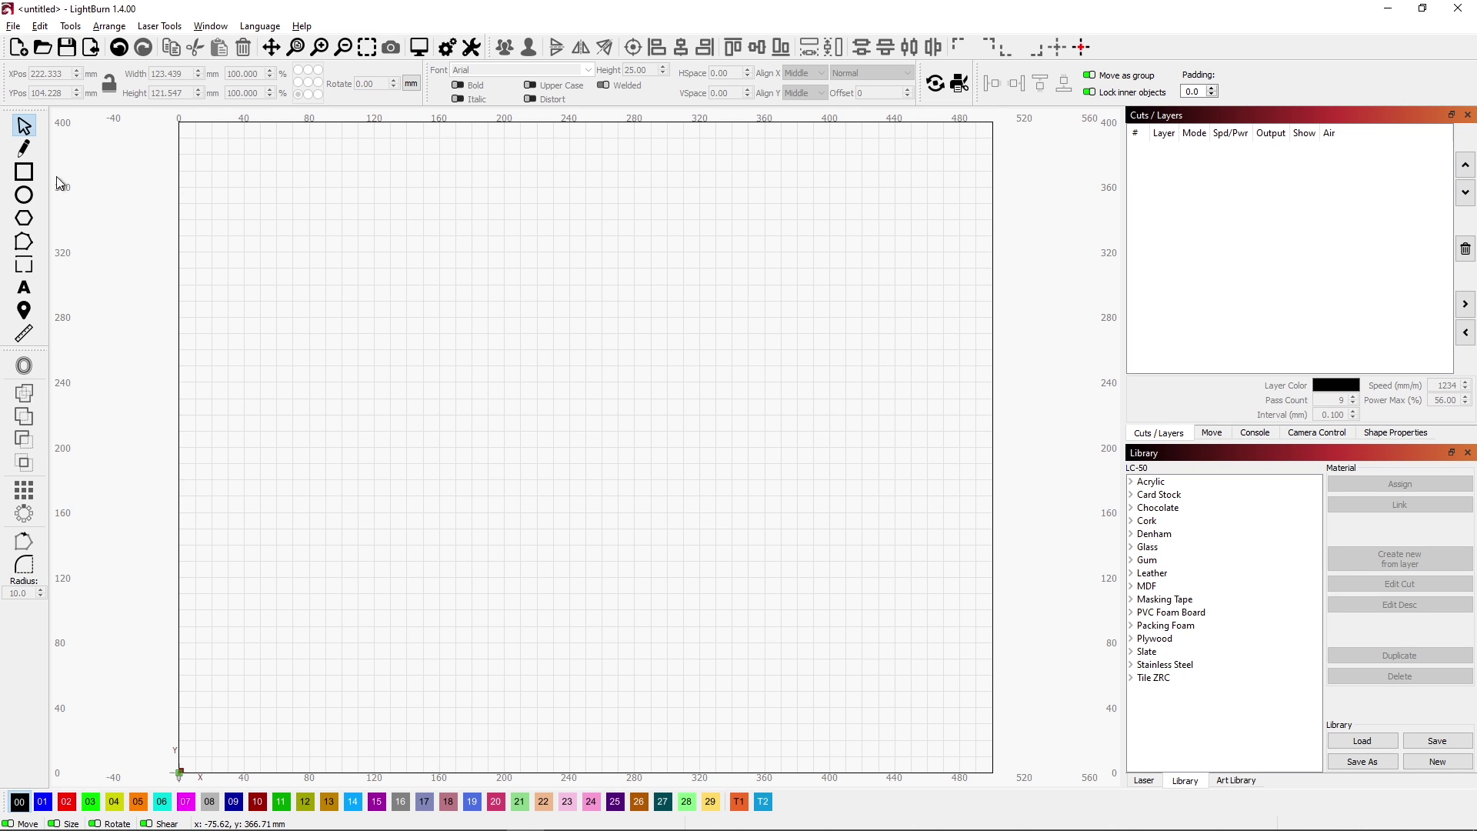
Step: Draw a roughly 126 × 95 mm rectangle; give layer 00 speed 1111, power 33.33, 1 pass
left_click(24, 172)
left_click_drag(454, 397, 660, 553)
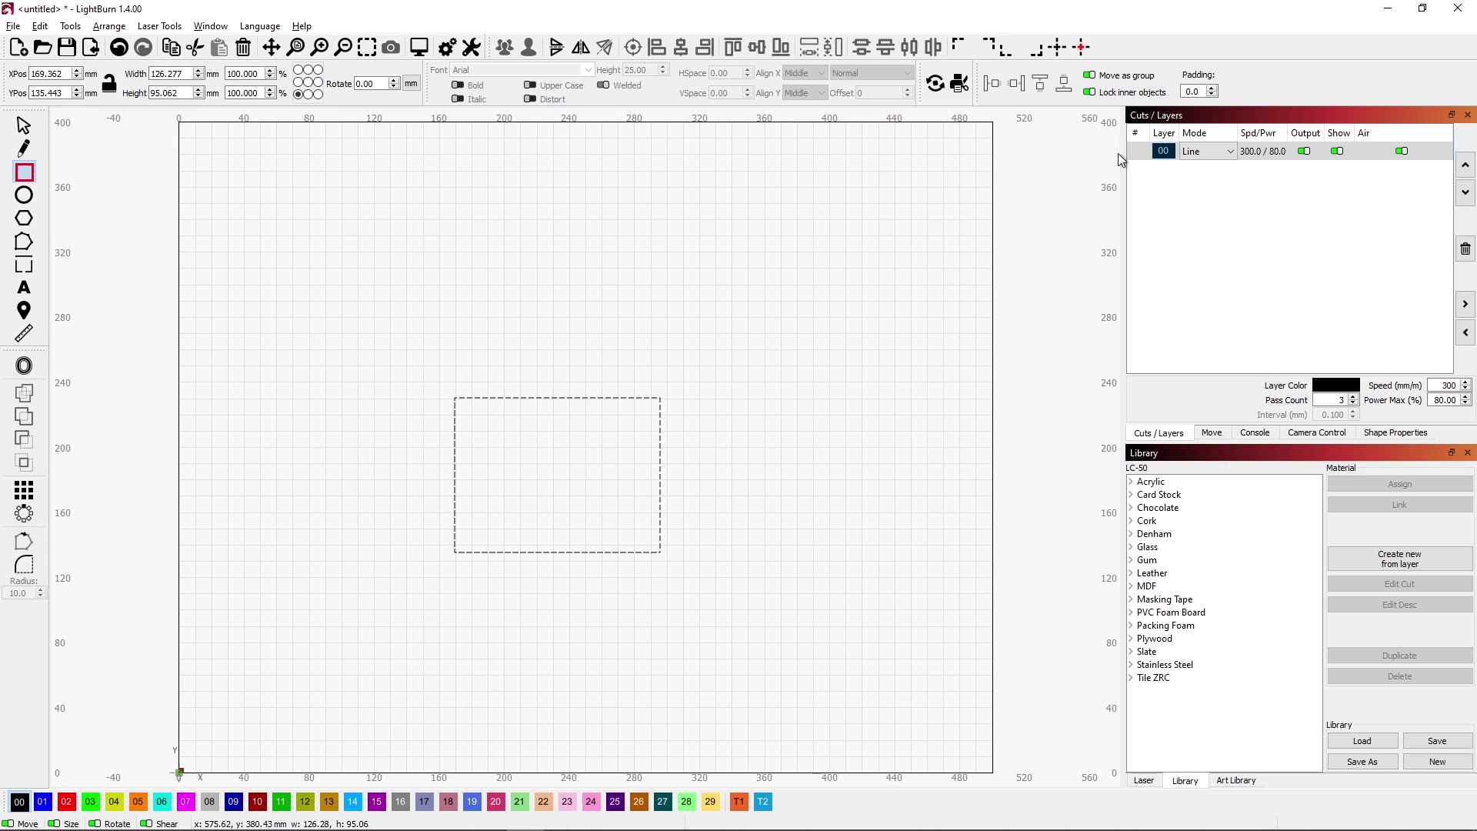
double_click(1142, 158)
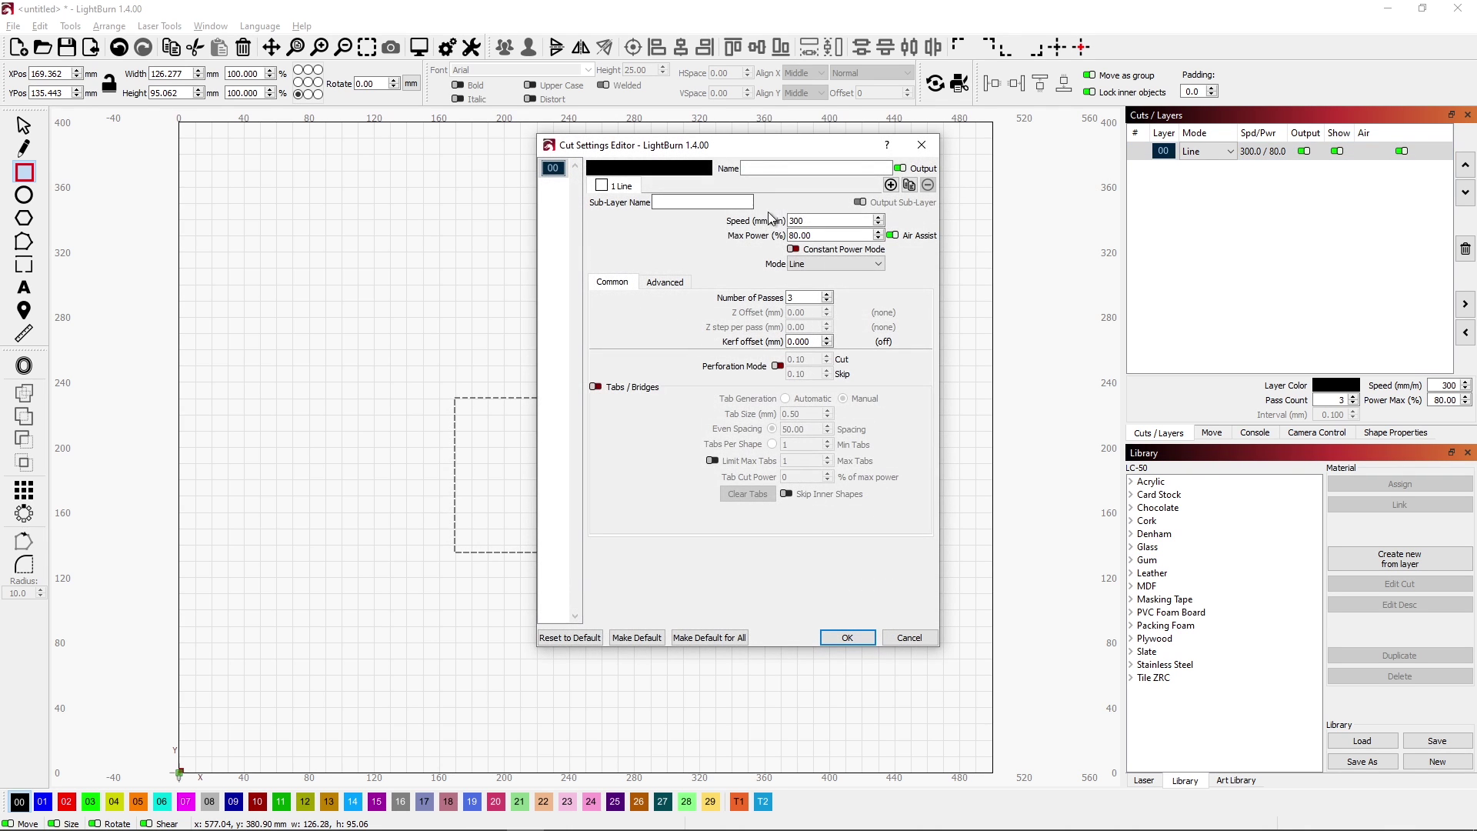
left_click_drag(804, 221, 780, 223)
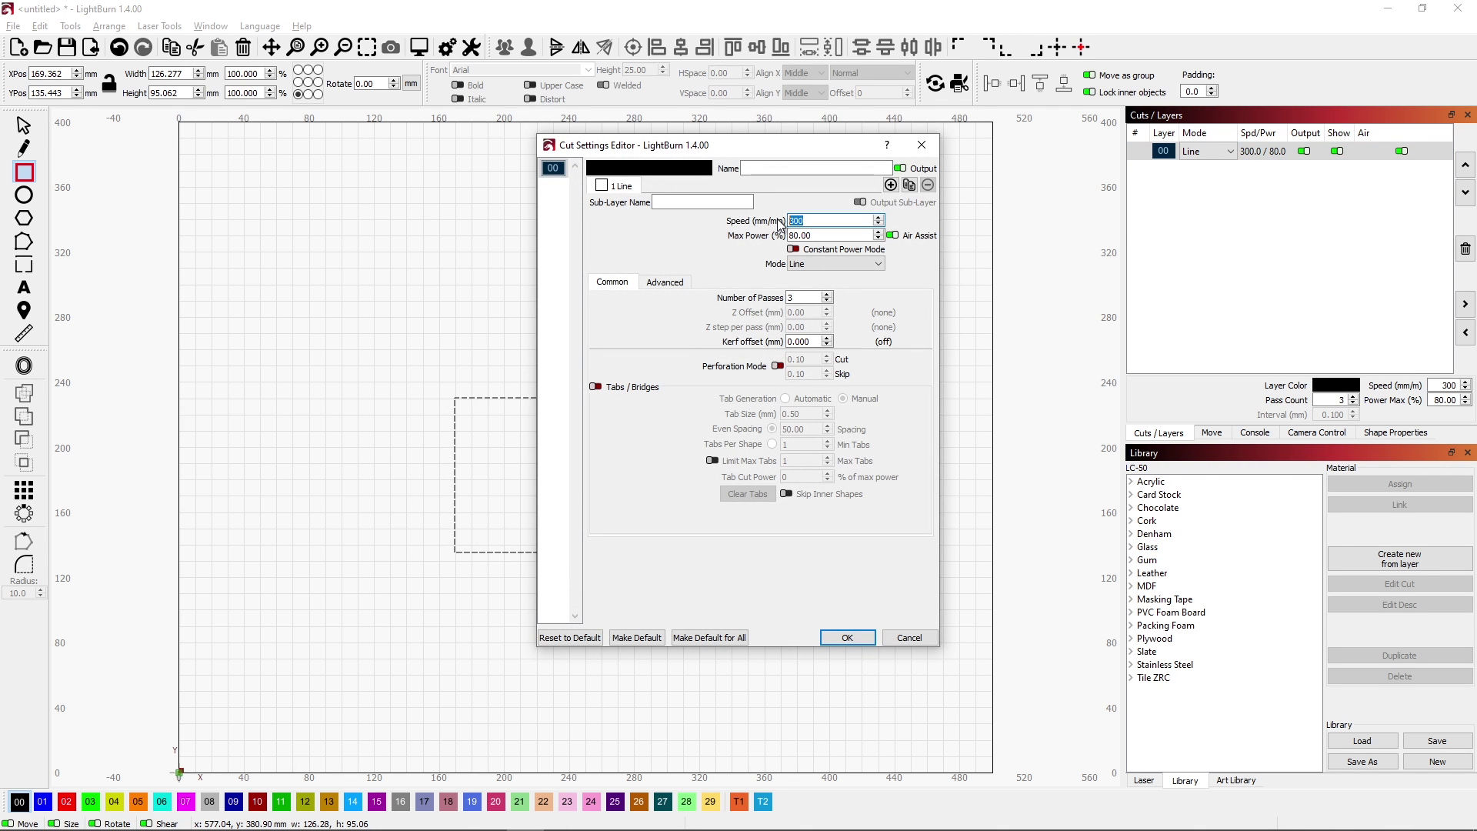
type("1111")
key("Tab")
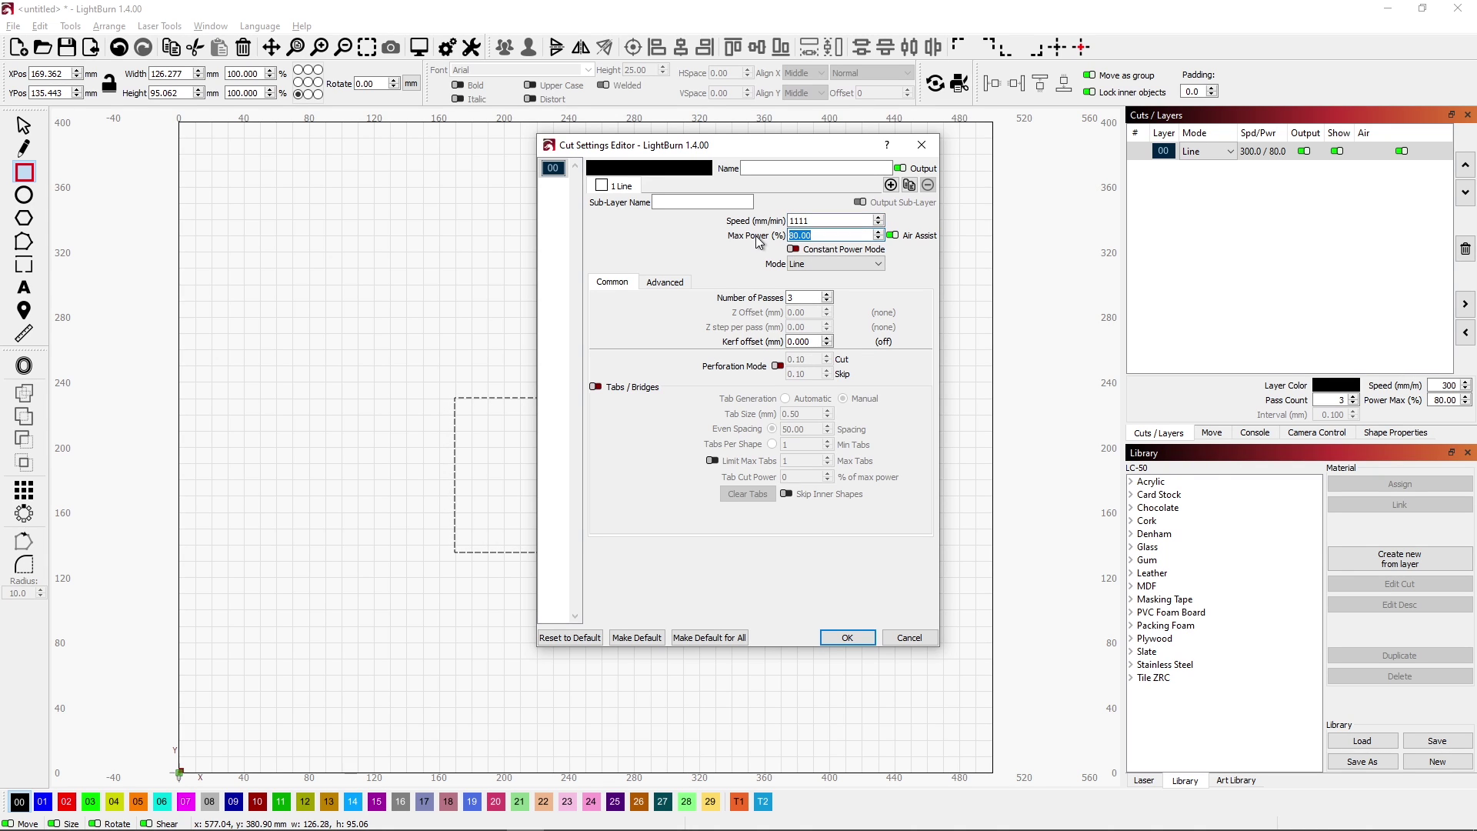
type("33.33")
key("Tab")
type("1")
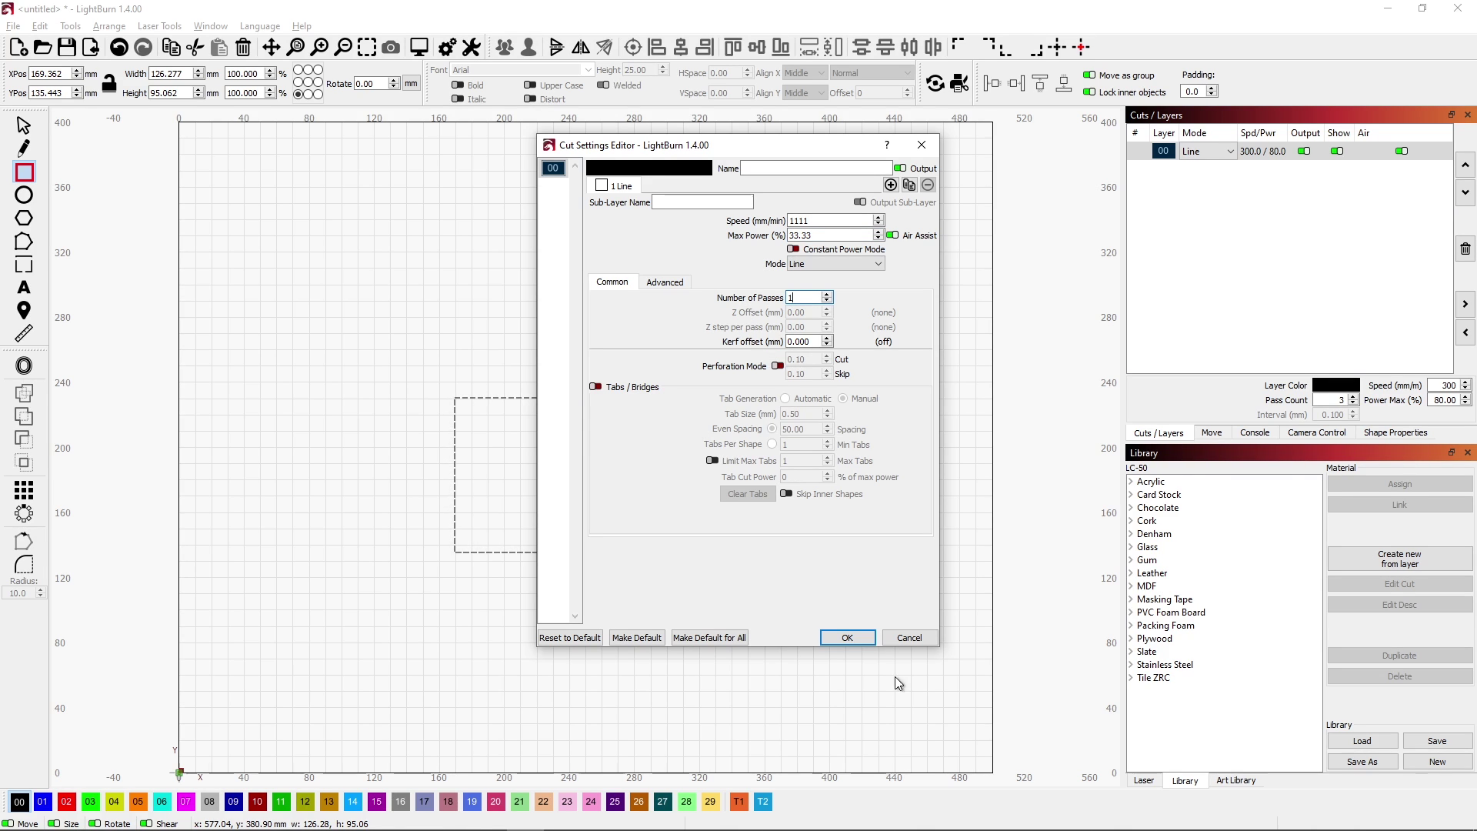
left_click(846, 636)
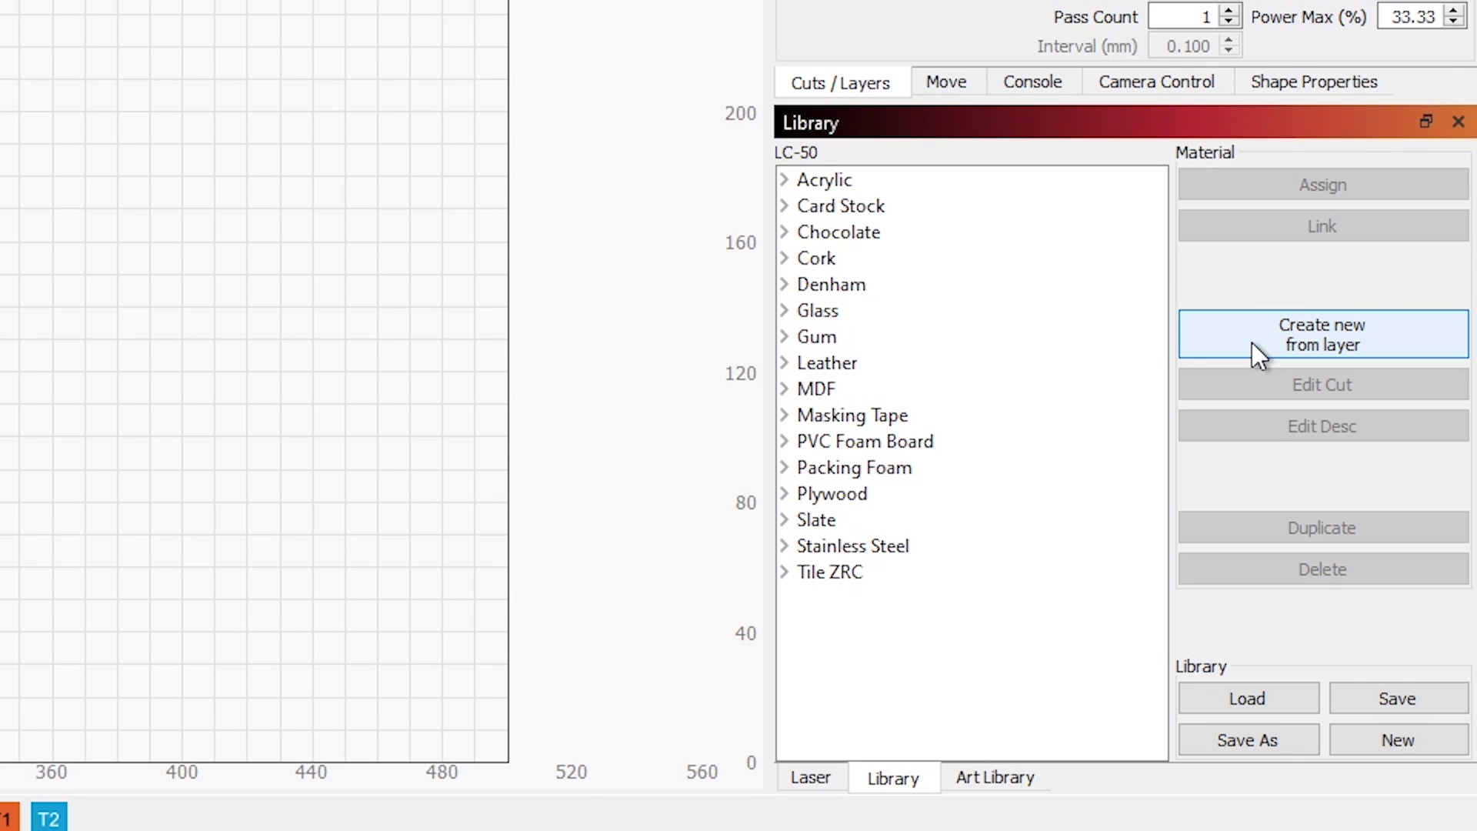
Step: Save the layer as library material 'Stuff', 1.97 mm thick, described 'Cuts through stuff'
left_click(1251, 343)
left_click(1199, 188)
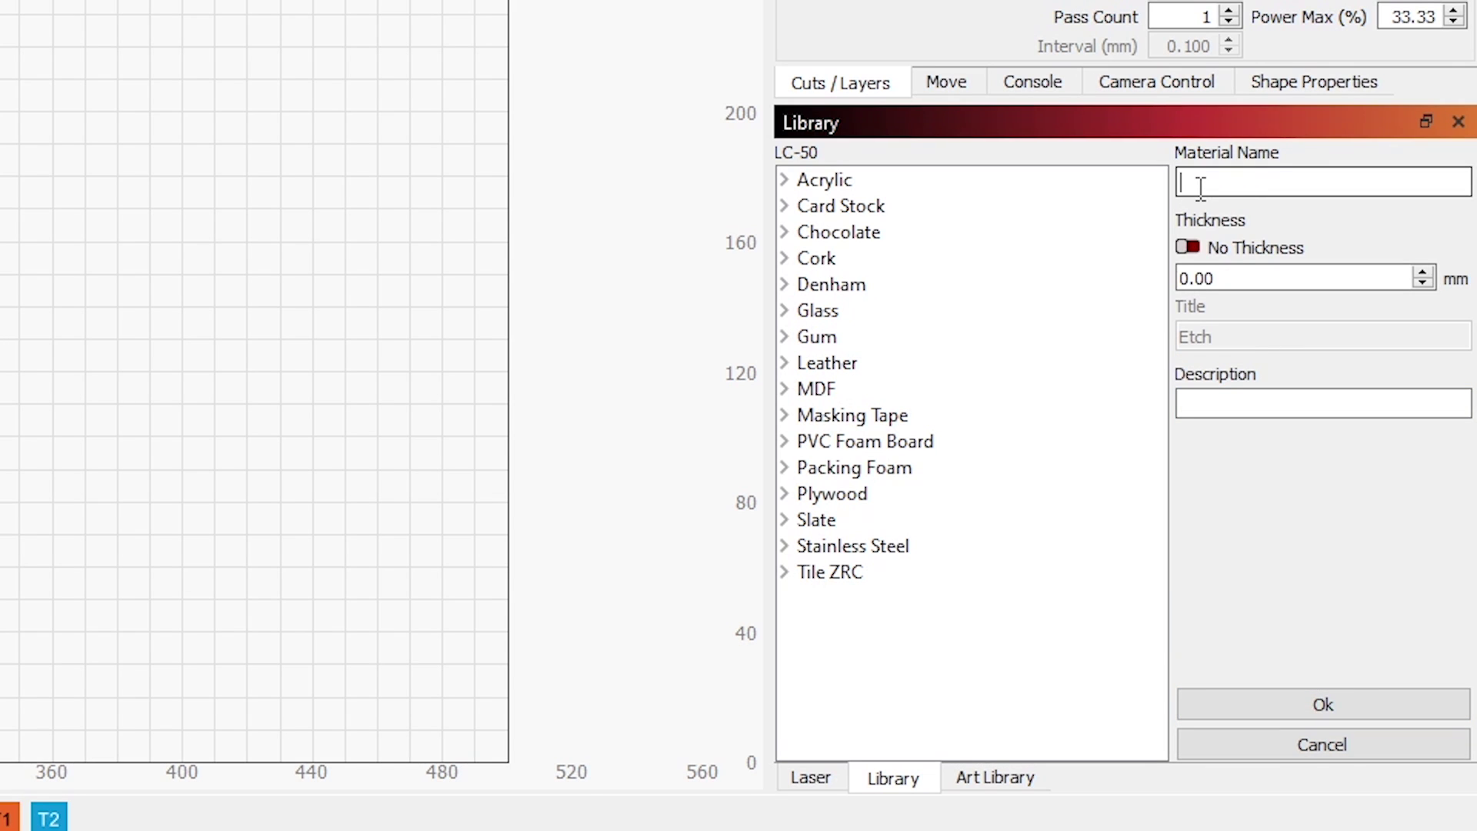
left_click(1187, 248)
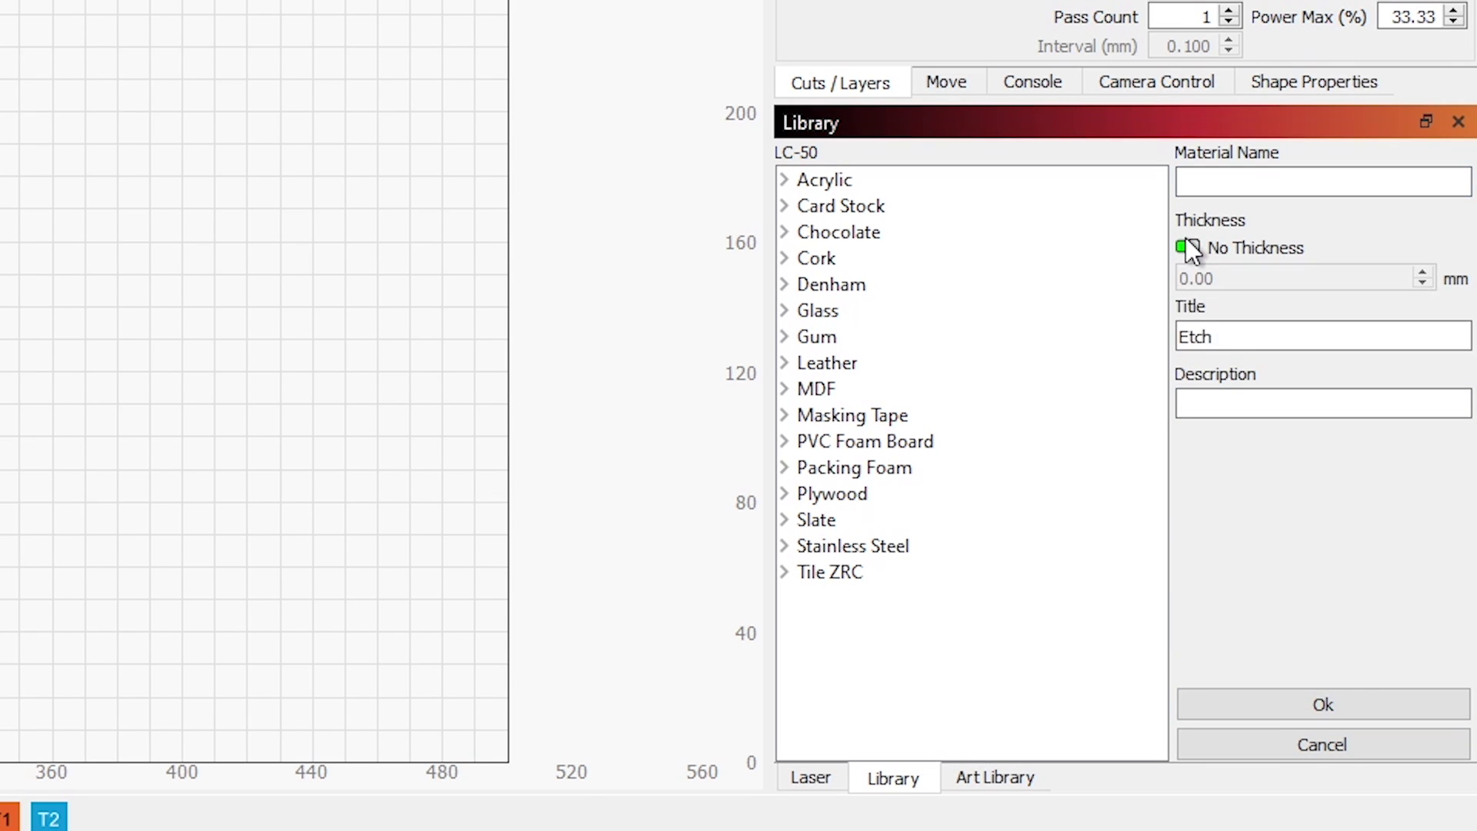
left_click(1187, 248)
left_click(1204, 182)
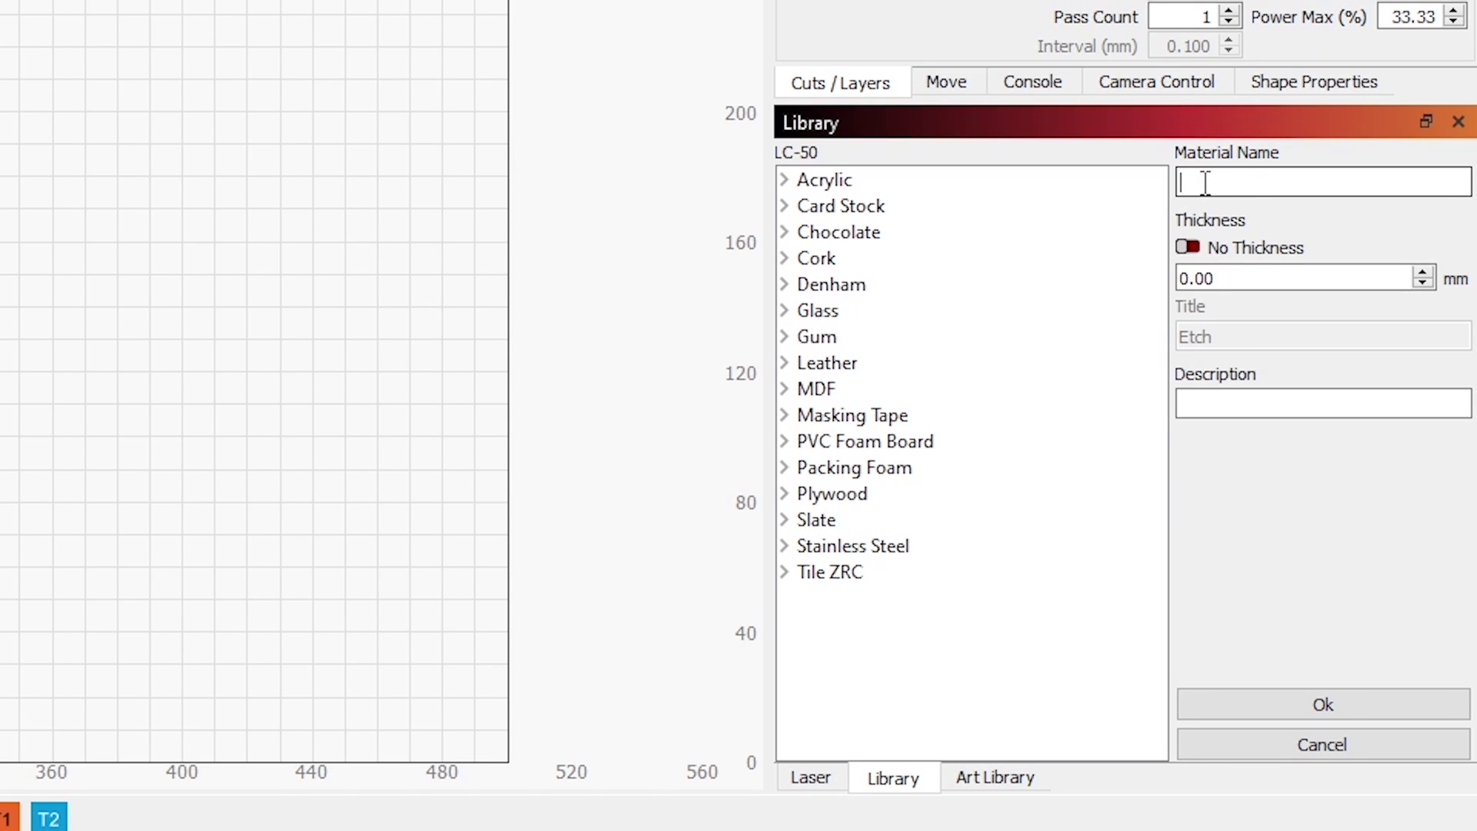
type("Stuff")
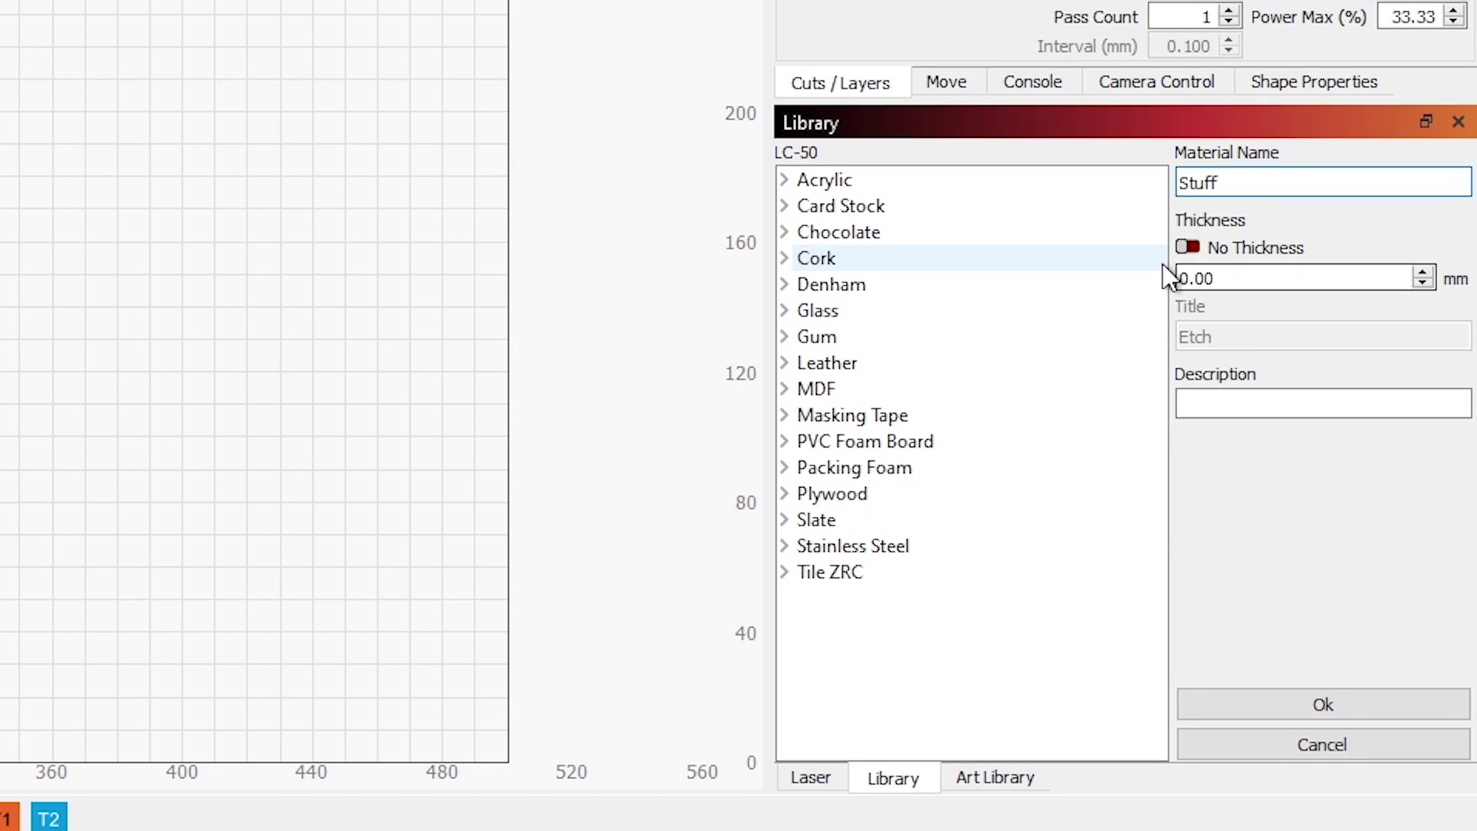
left_click(1187, 250)
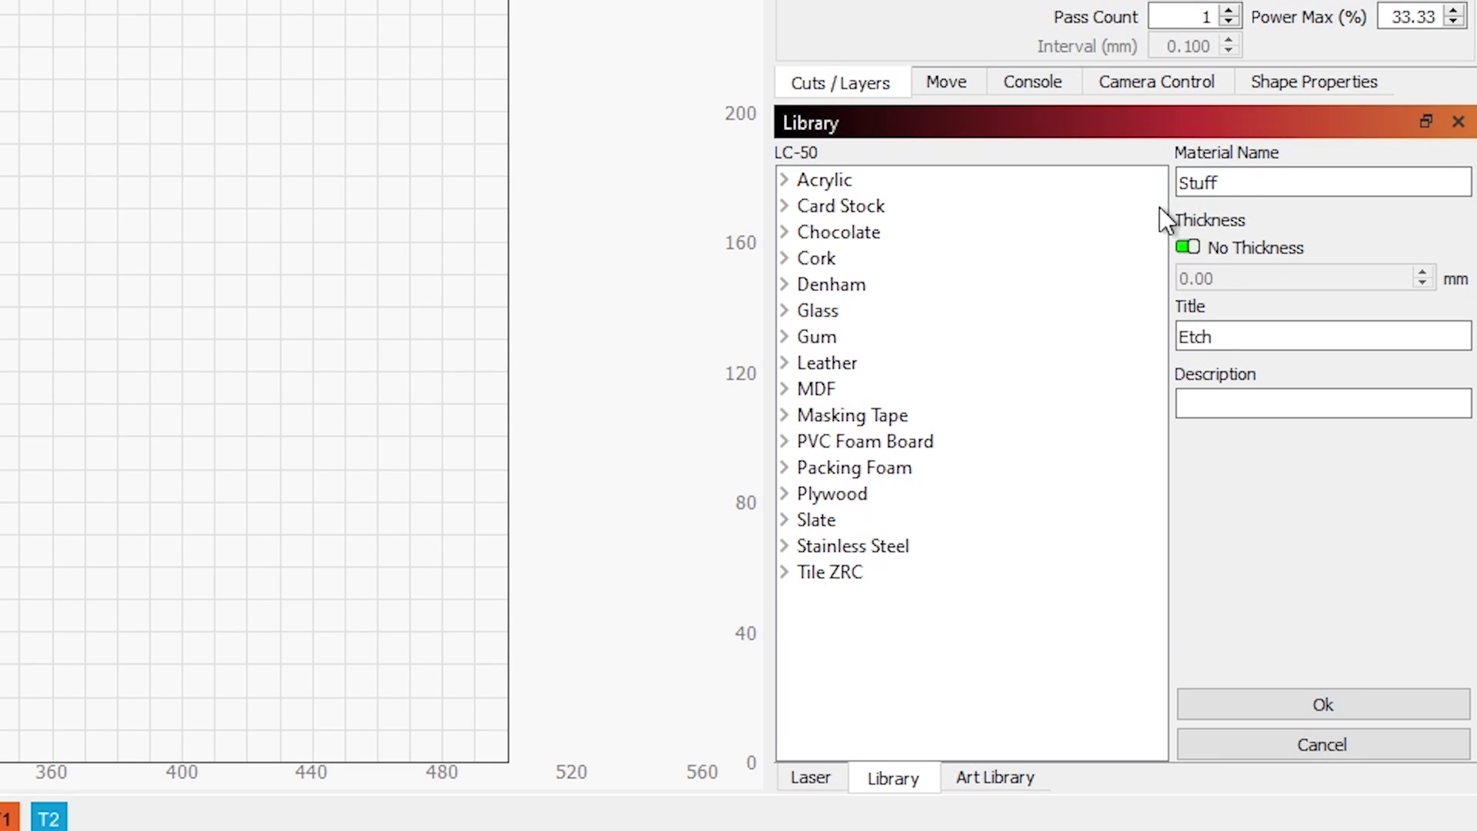
left_click(1184, 249)
left_click_drag(1219, 279, 1179, 278)
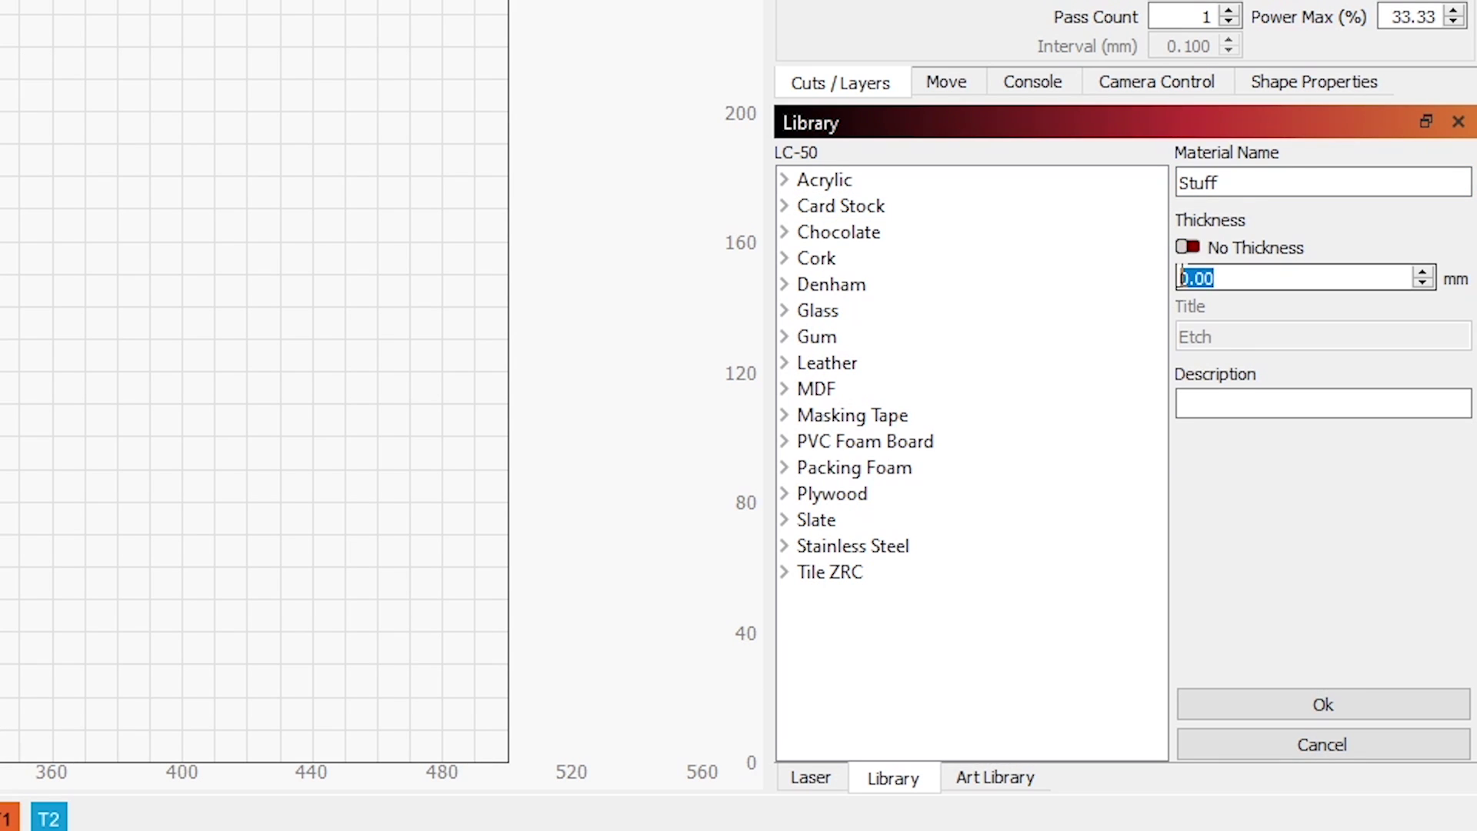
type("1.")
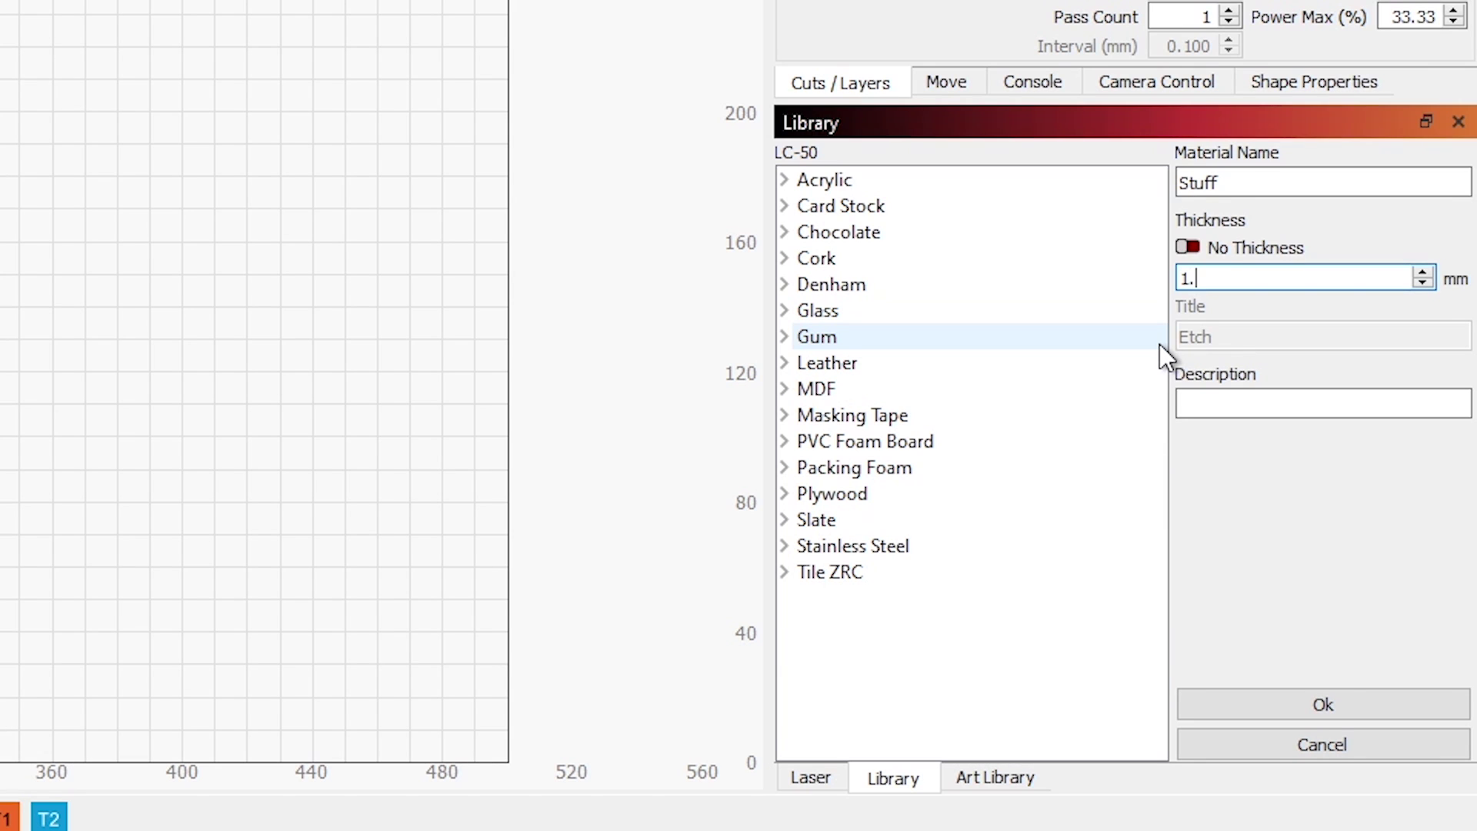
type("97")
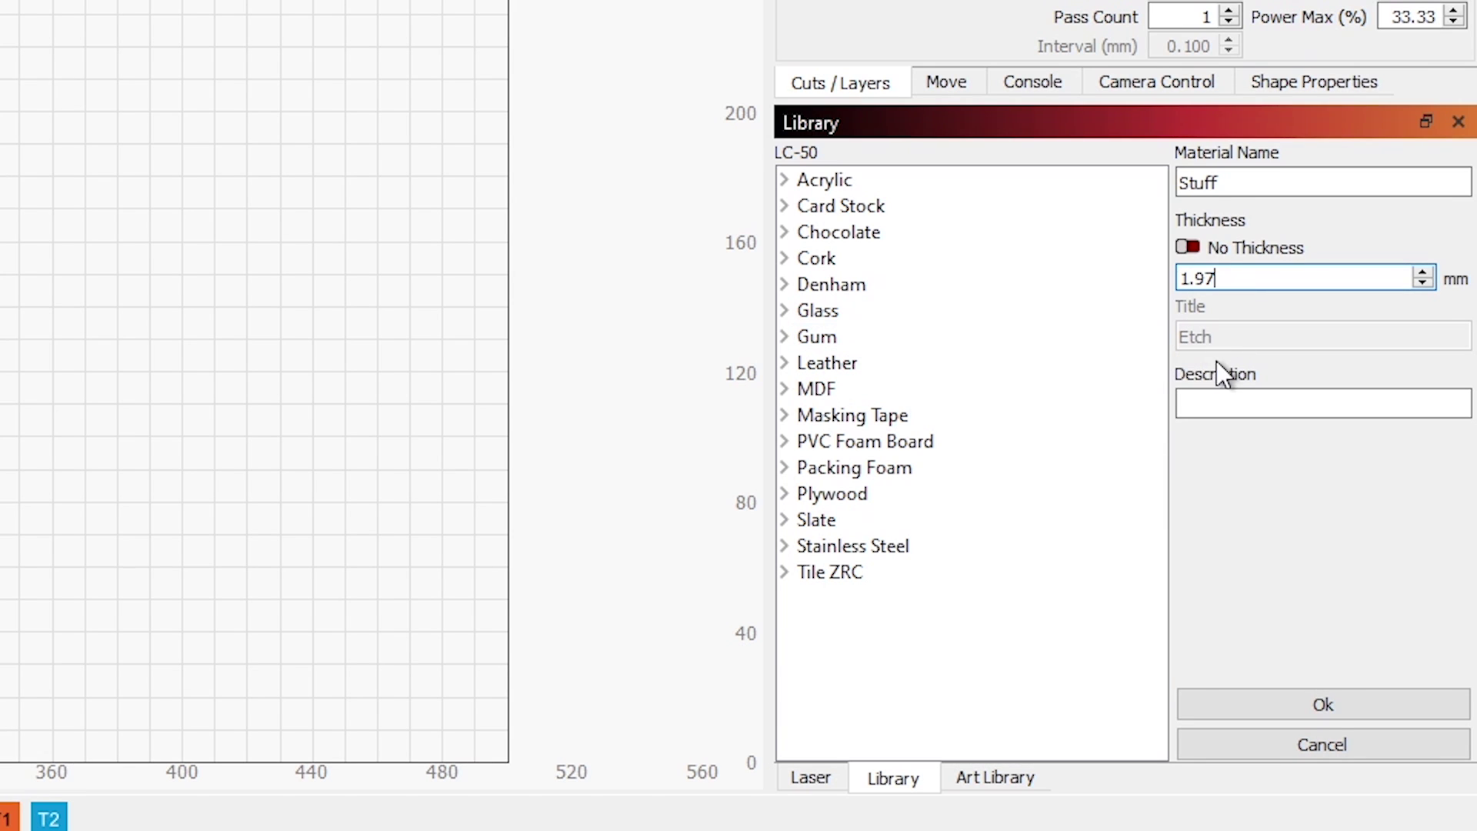
left_click(1225, 403)
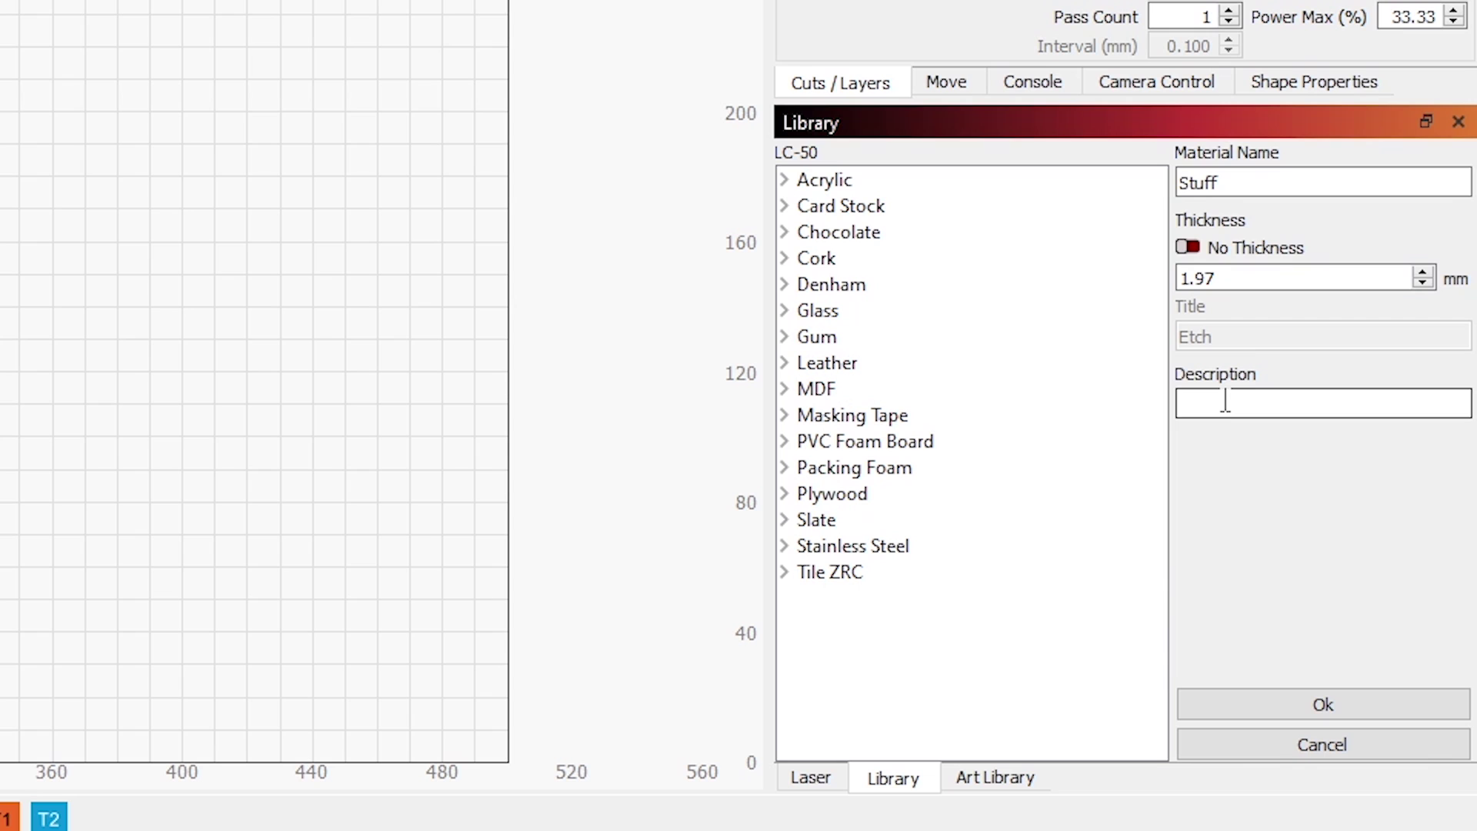
type("Cuts ")
type("through s")
type("tuff")
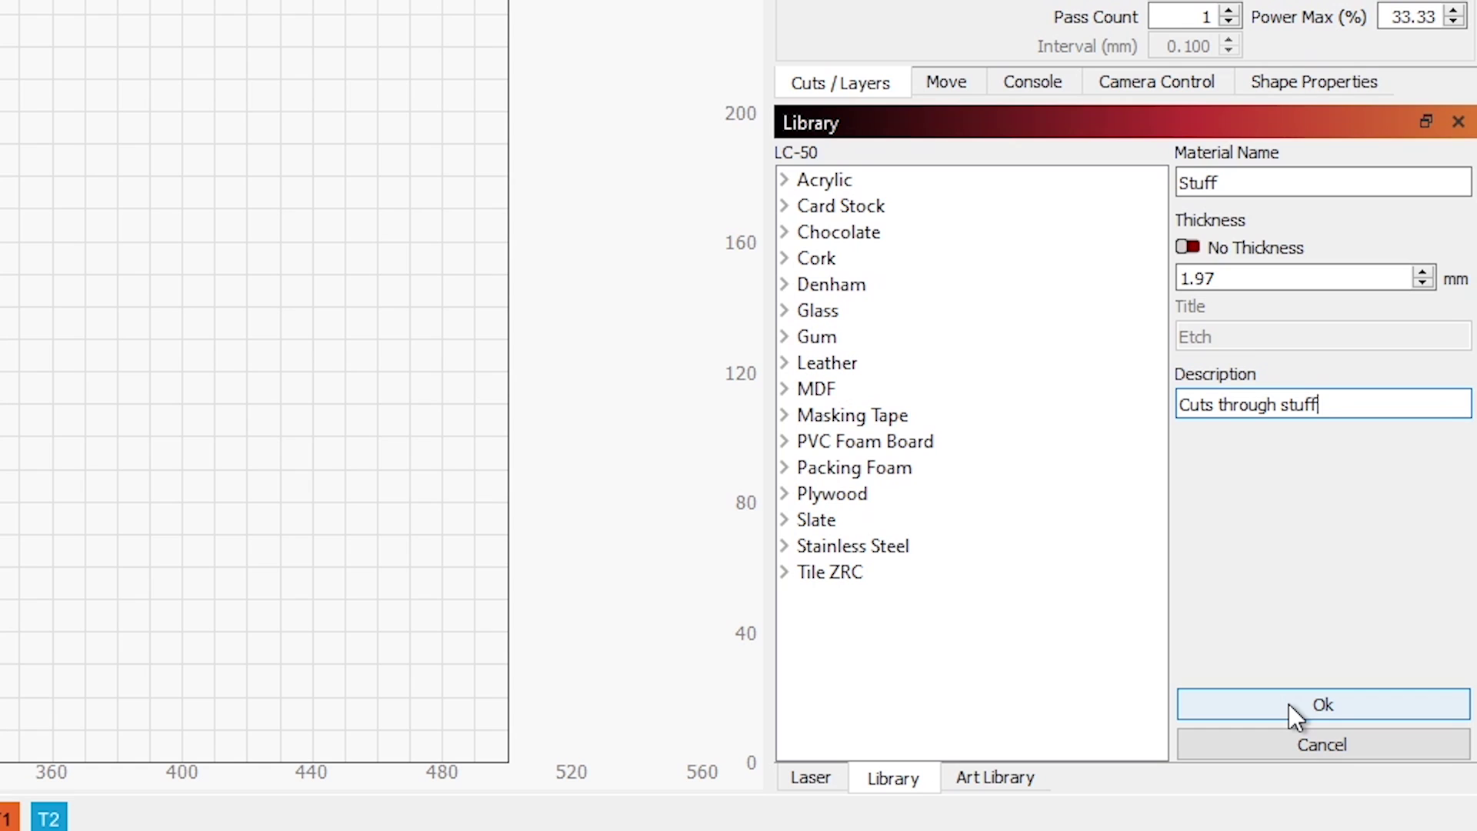
left_click(1288, 703)
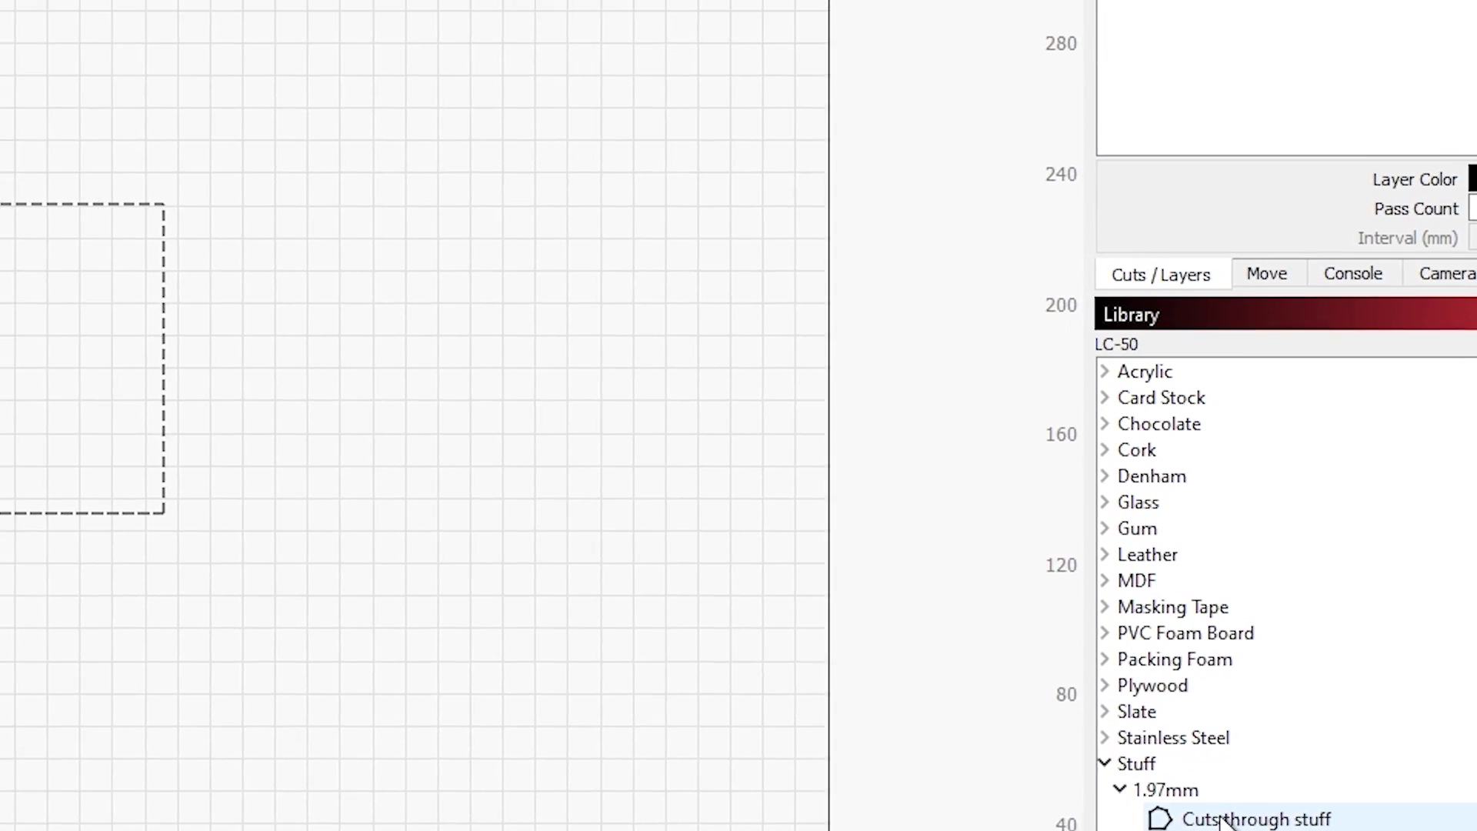
double_click(1033, 707)
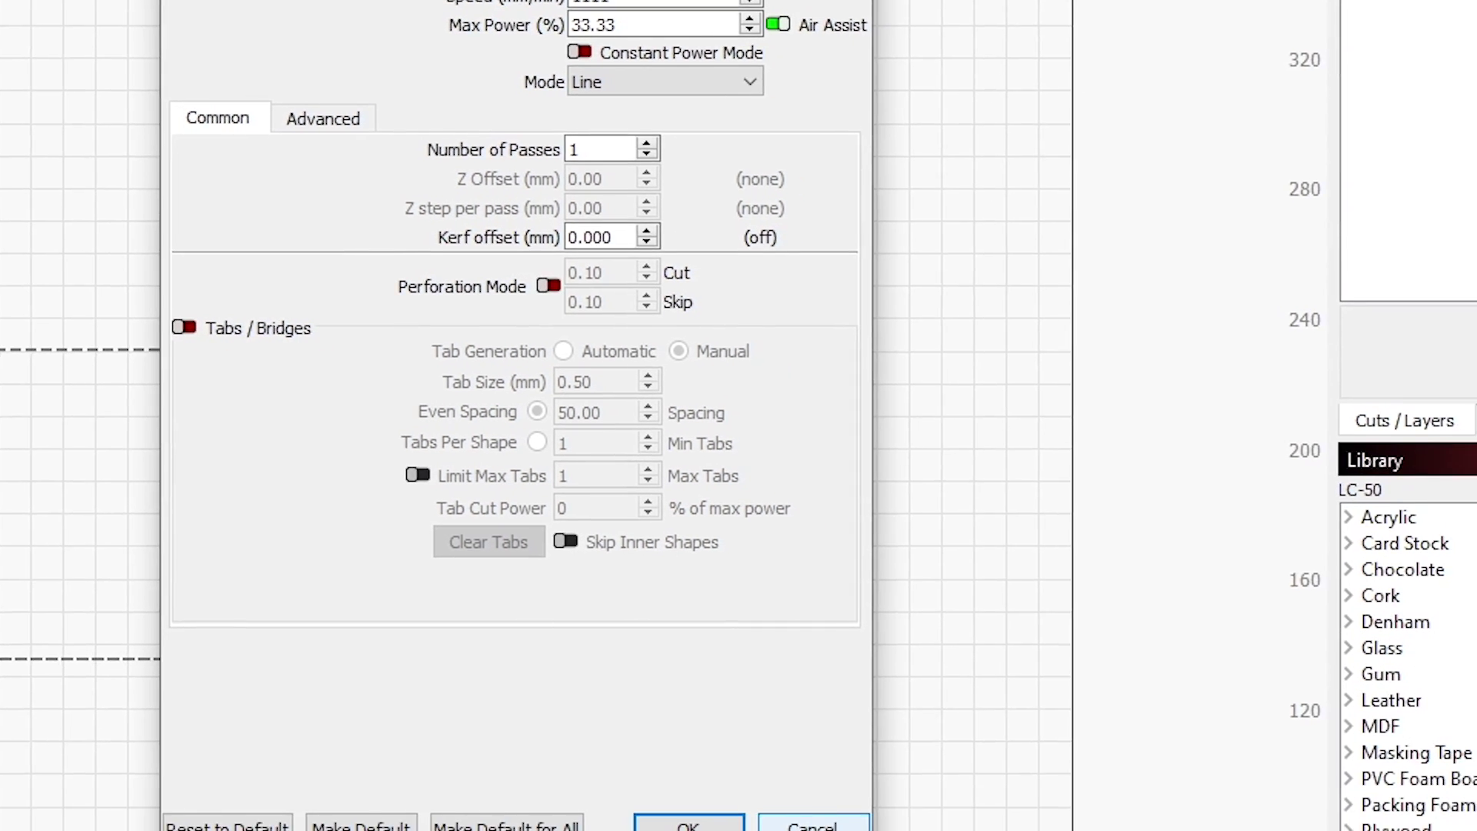
key("Return")
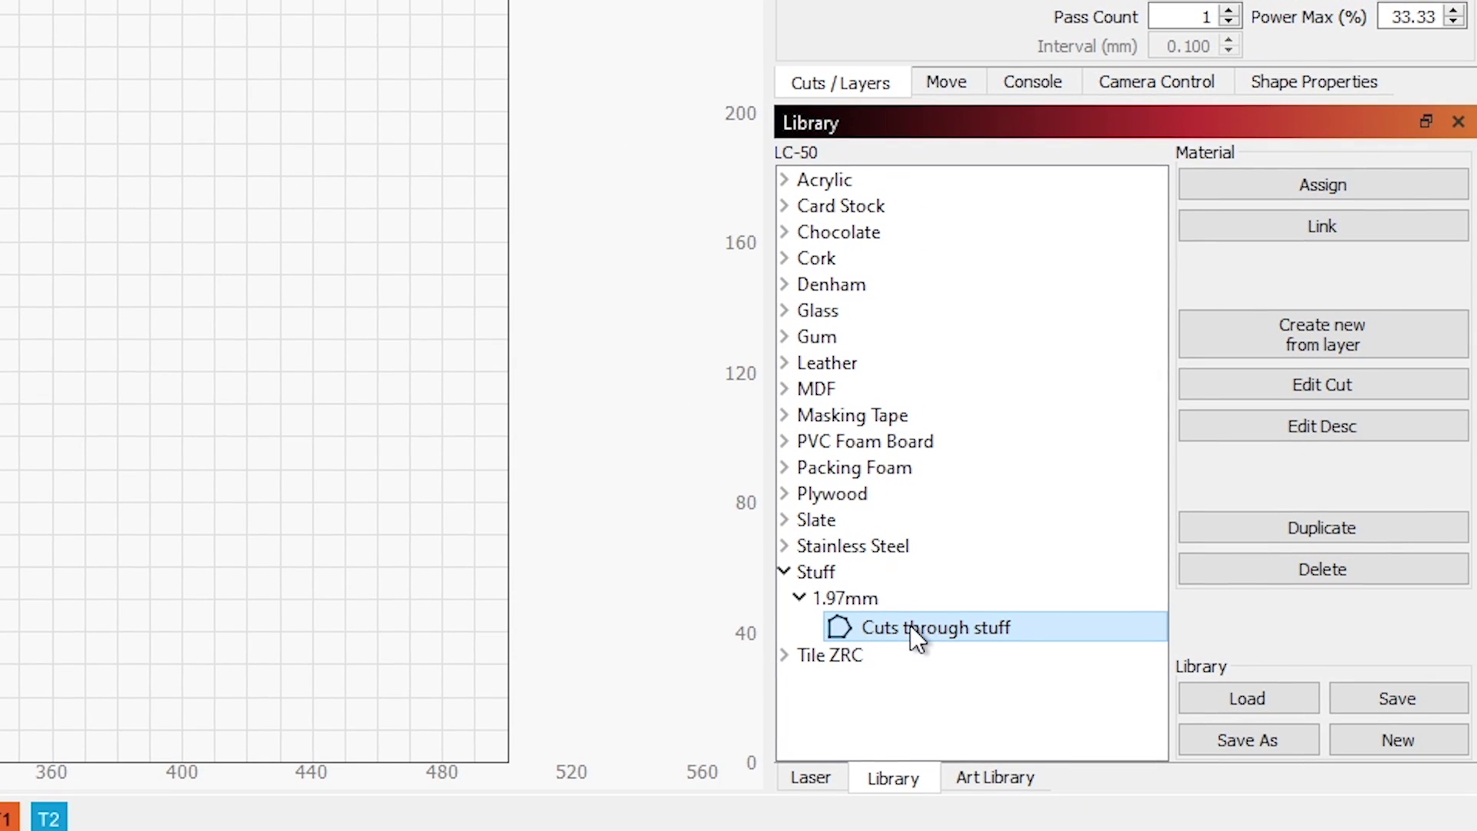
Step: Duplicate the cut as 'Cuts through stuff faster' with speed 2222 and max power 66.66
left_click(1275, 531)
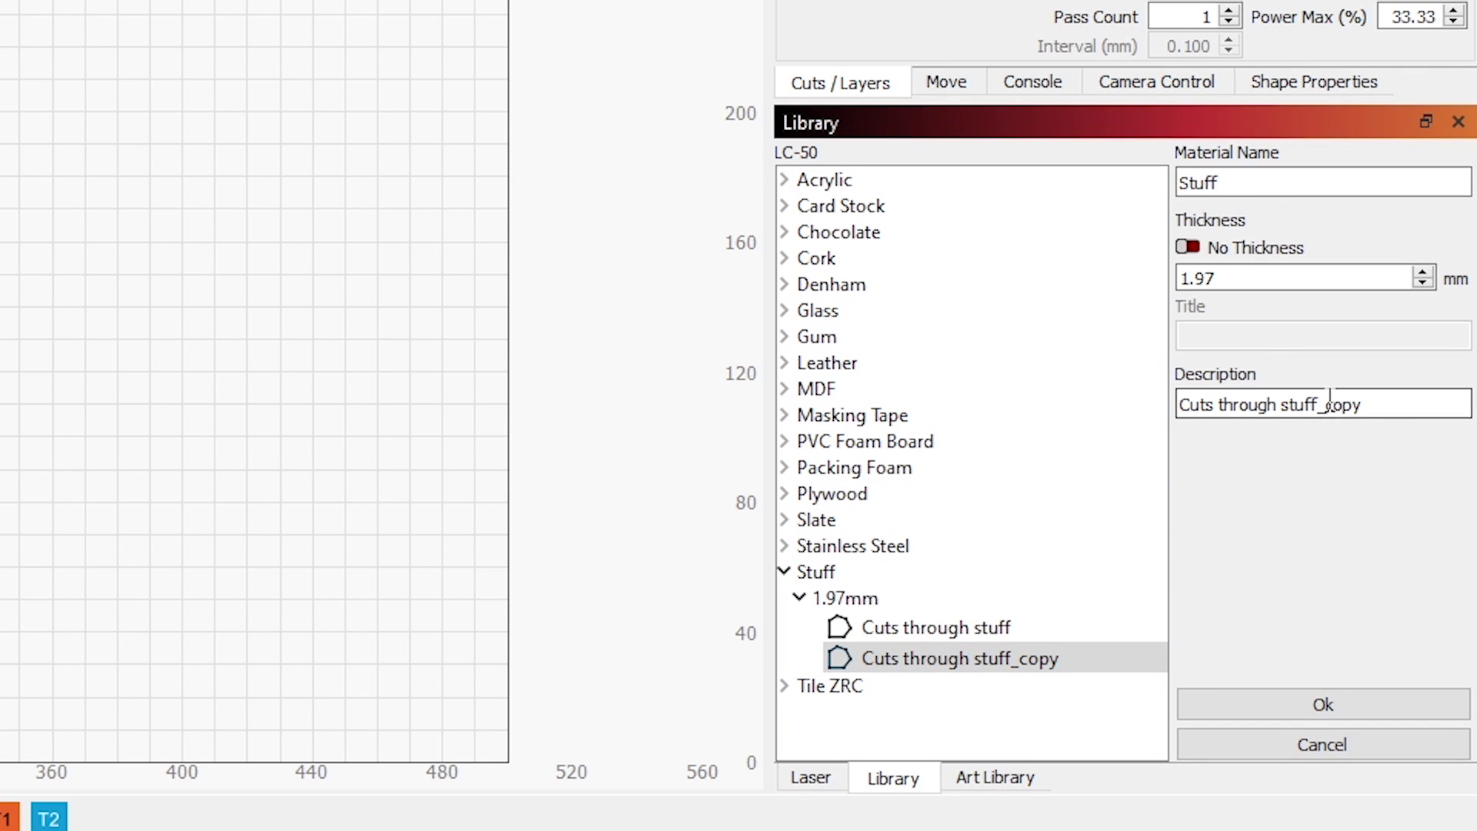
left_click_drag(1317, 404, 1434, 407)
key("BackSpace")
type("faster")
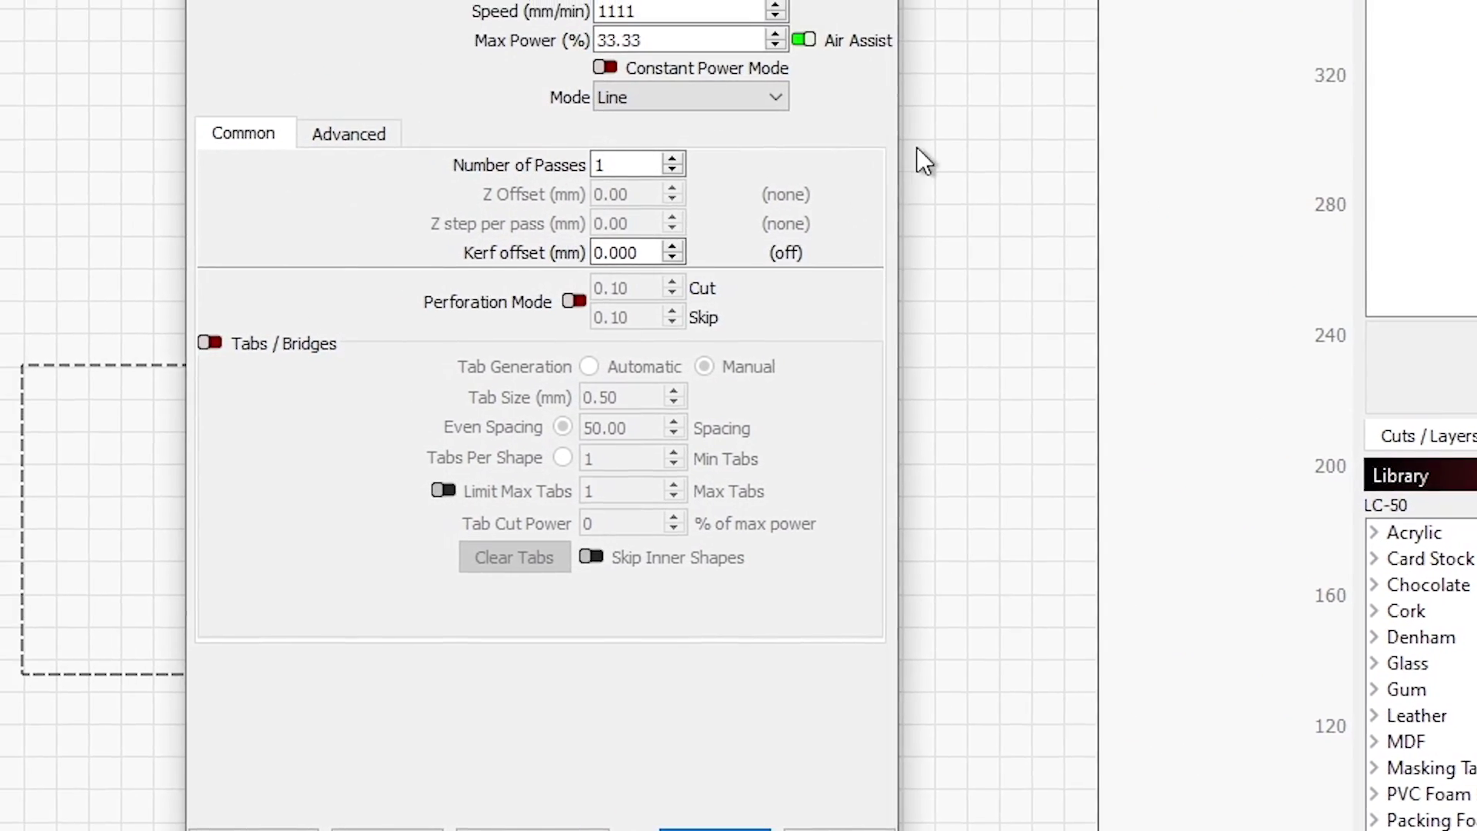
double_click(814, 119)
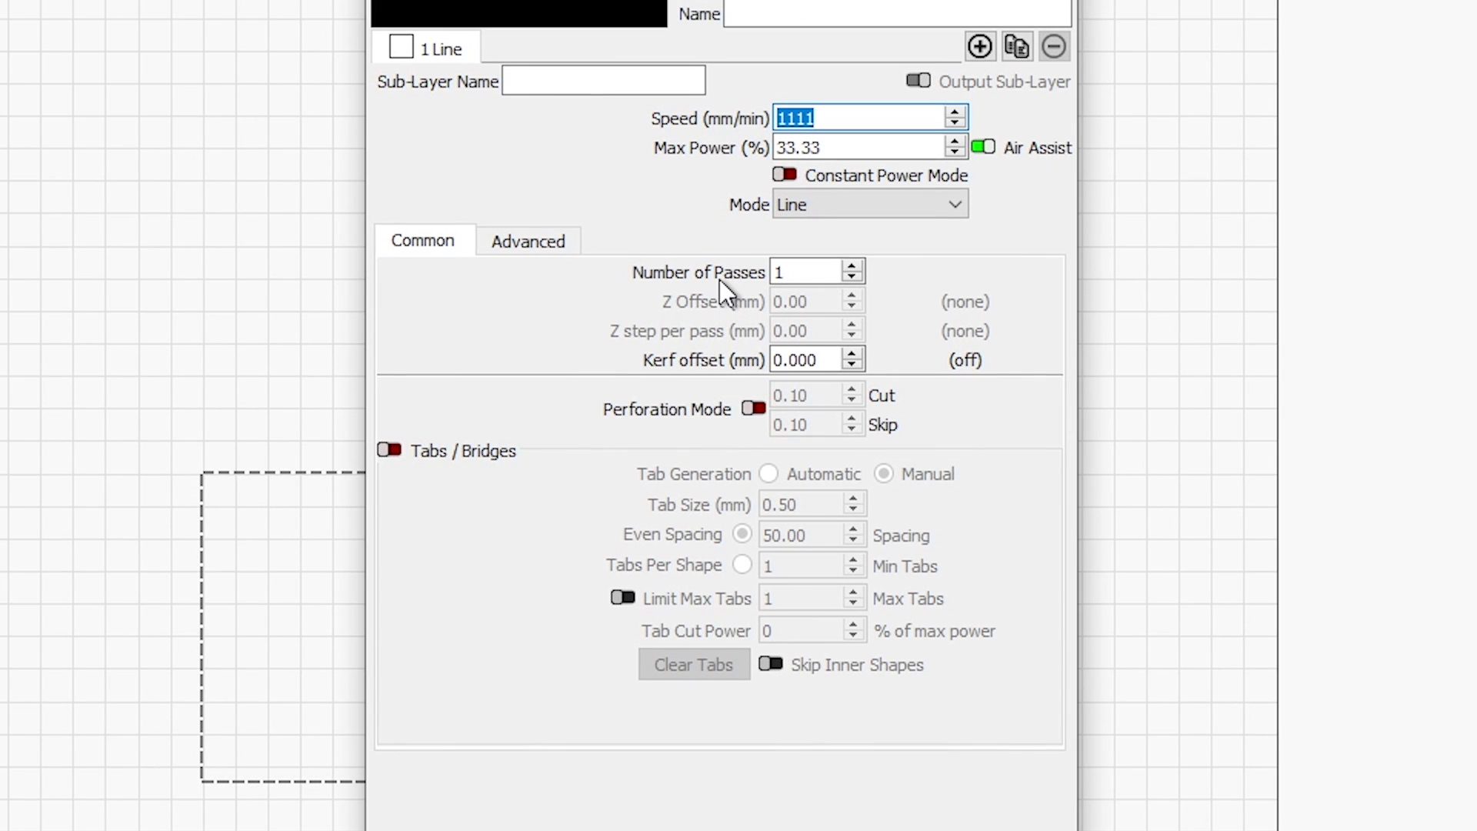
type("2222")
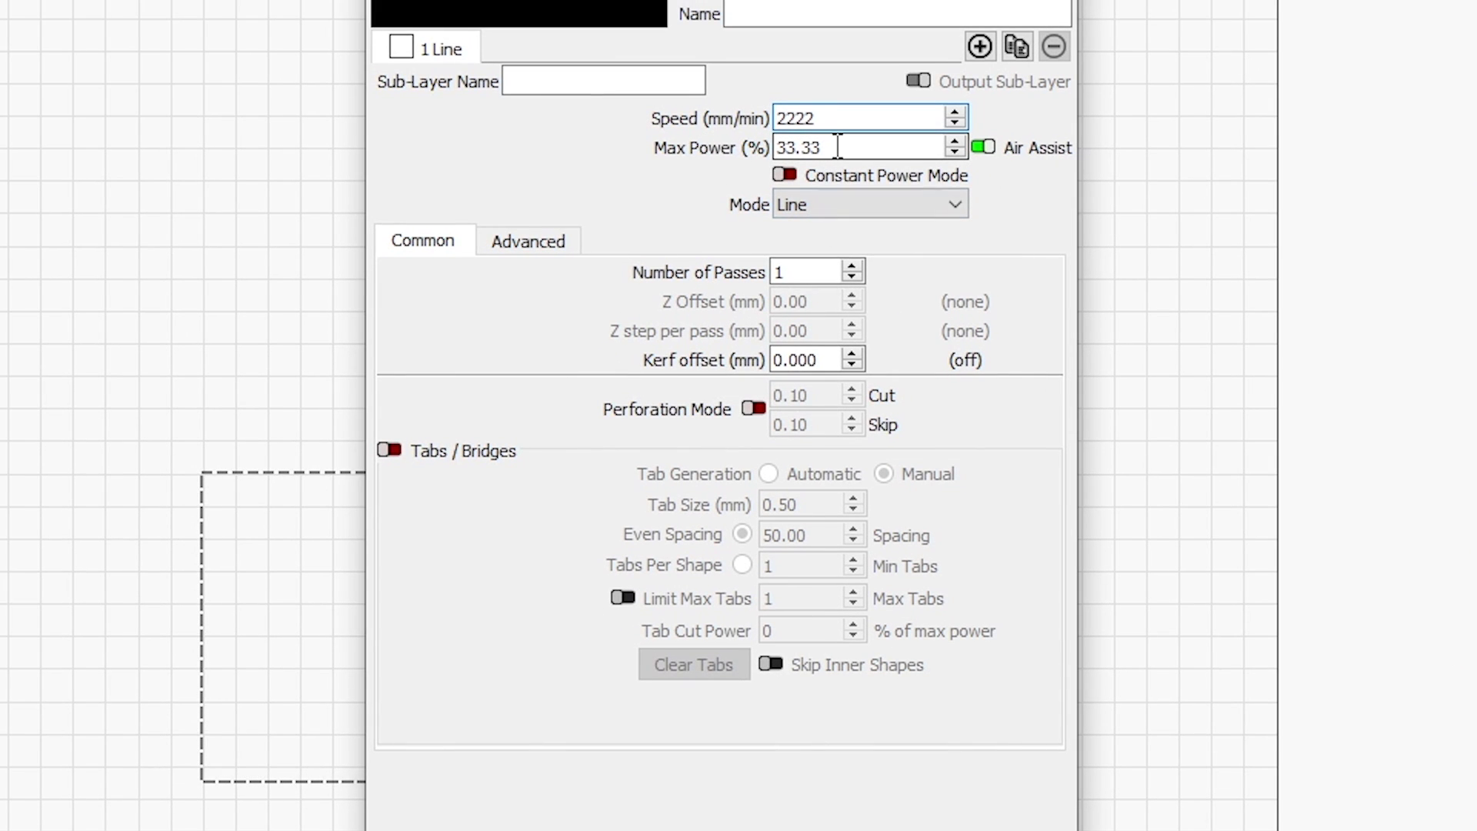
double_click(837, 147)
type("66.66")
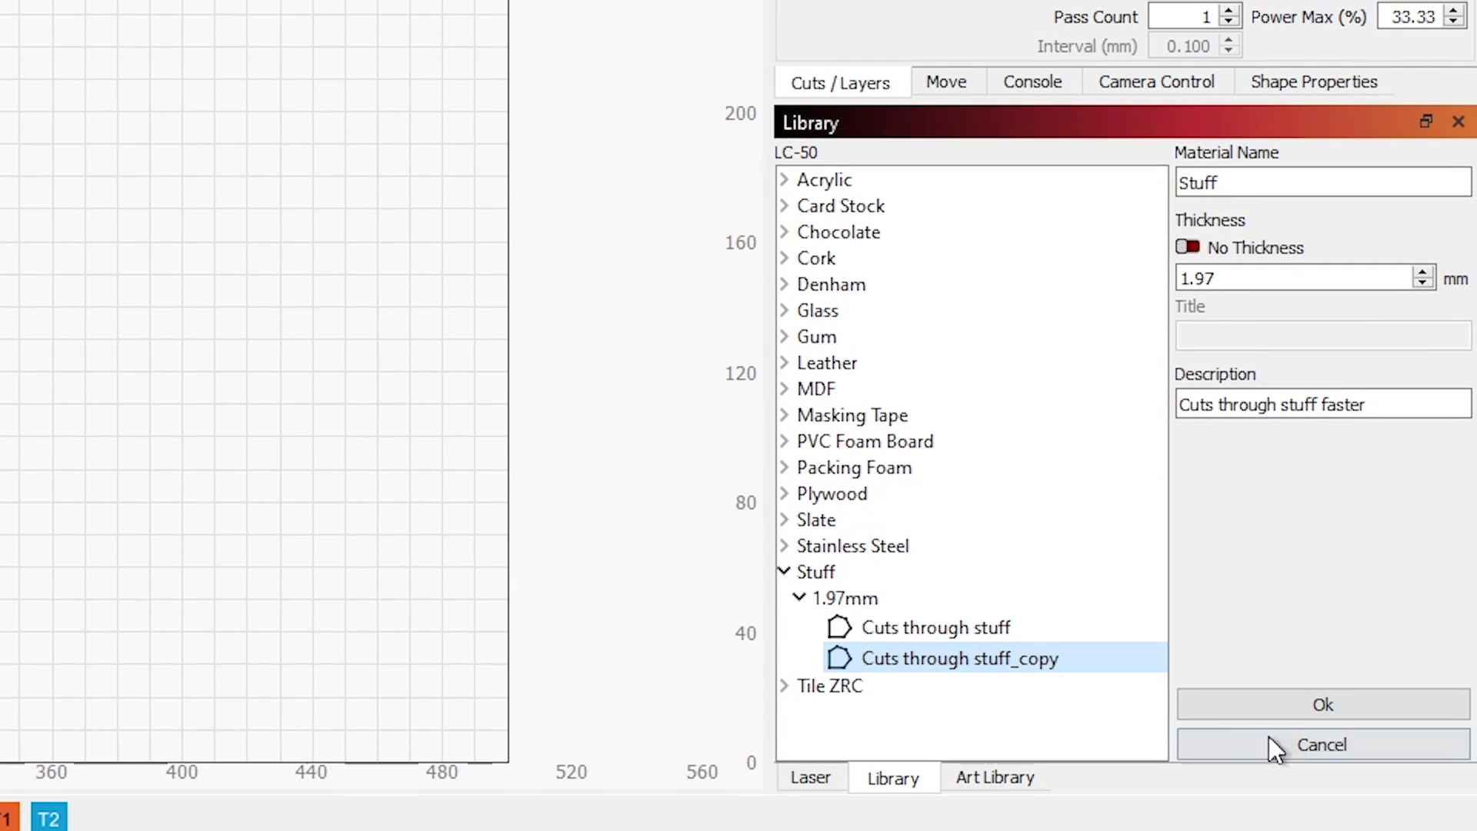
left_click(1291, 706)
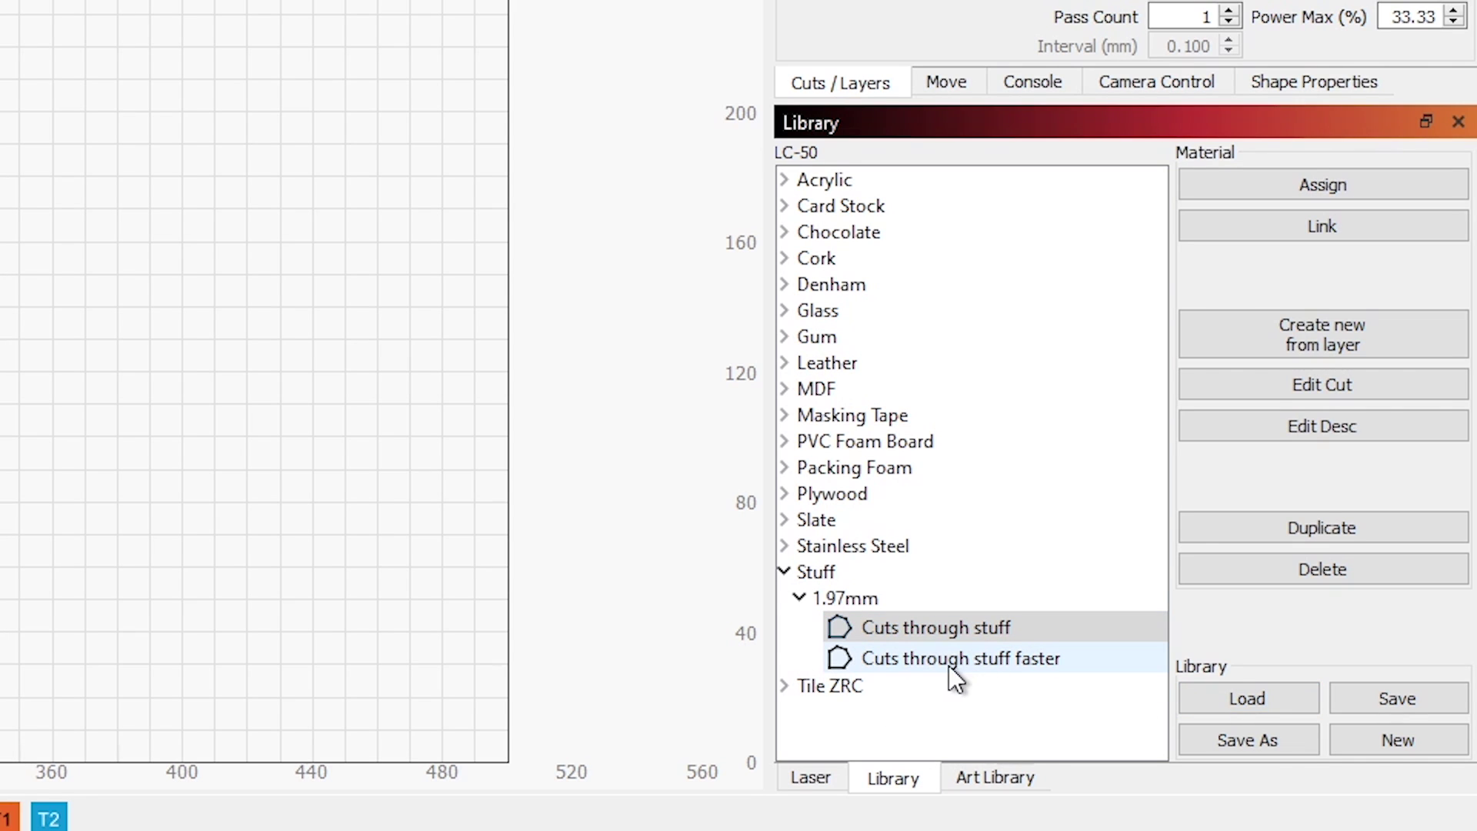
left_click(799, 598)
Step: Collapse and re-expand Stuff so both of its cut entries are listed
left_click(785, 570)
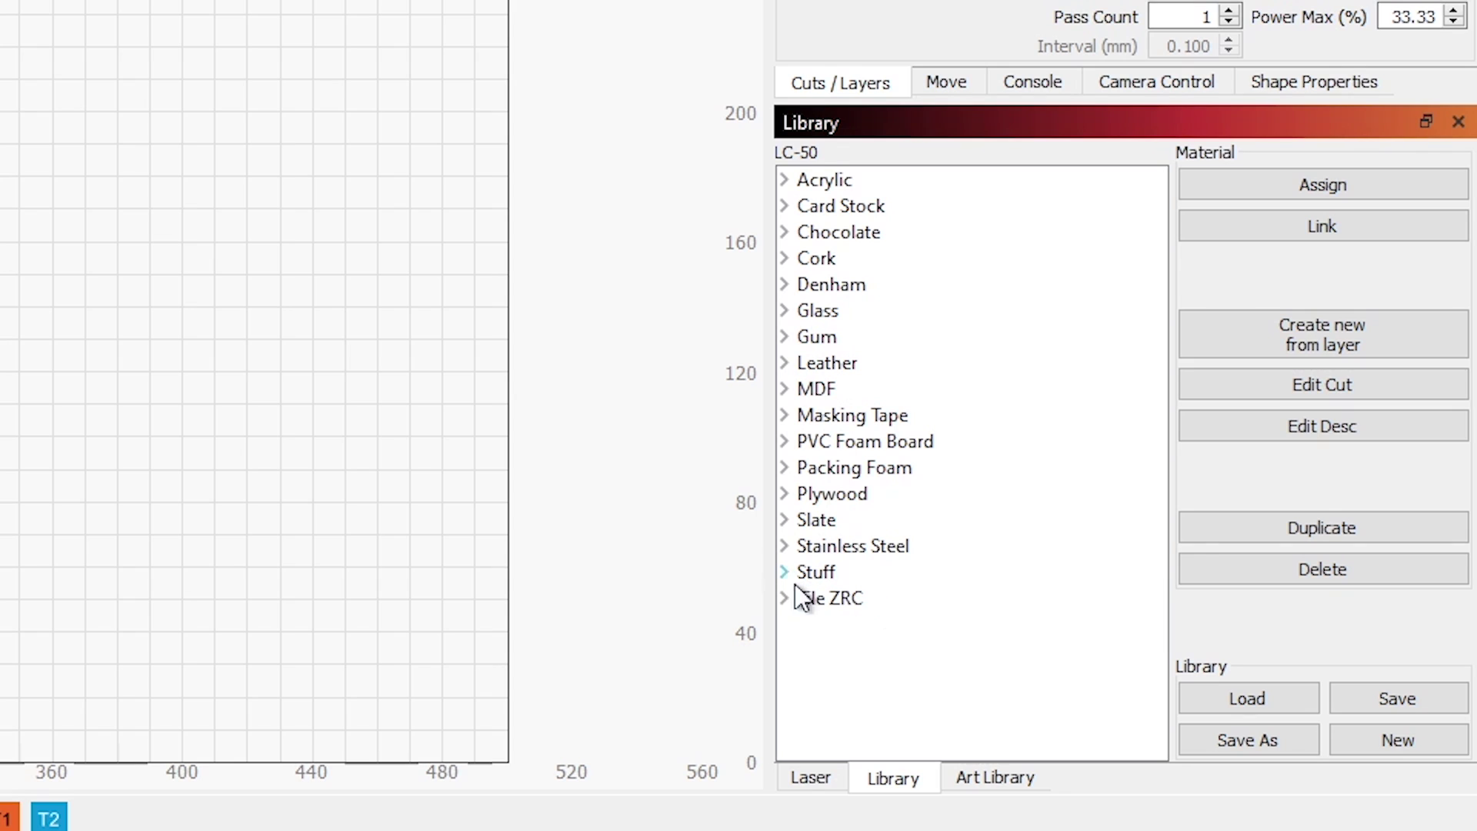
left_click(785, 571)
left_click(799, 598)
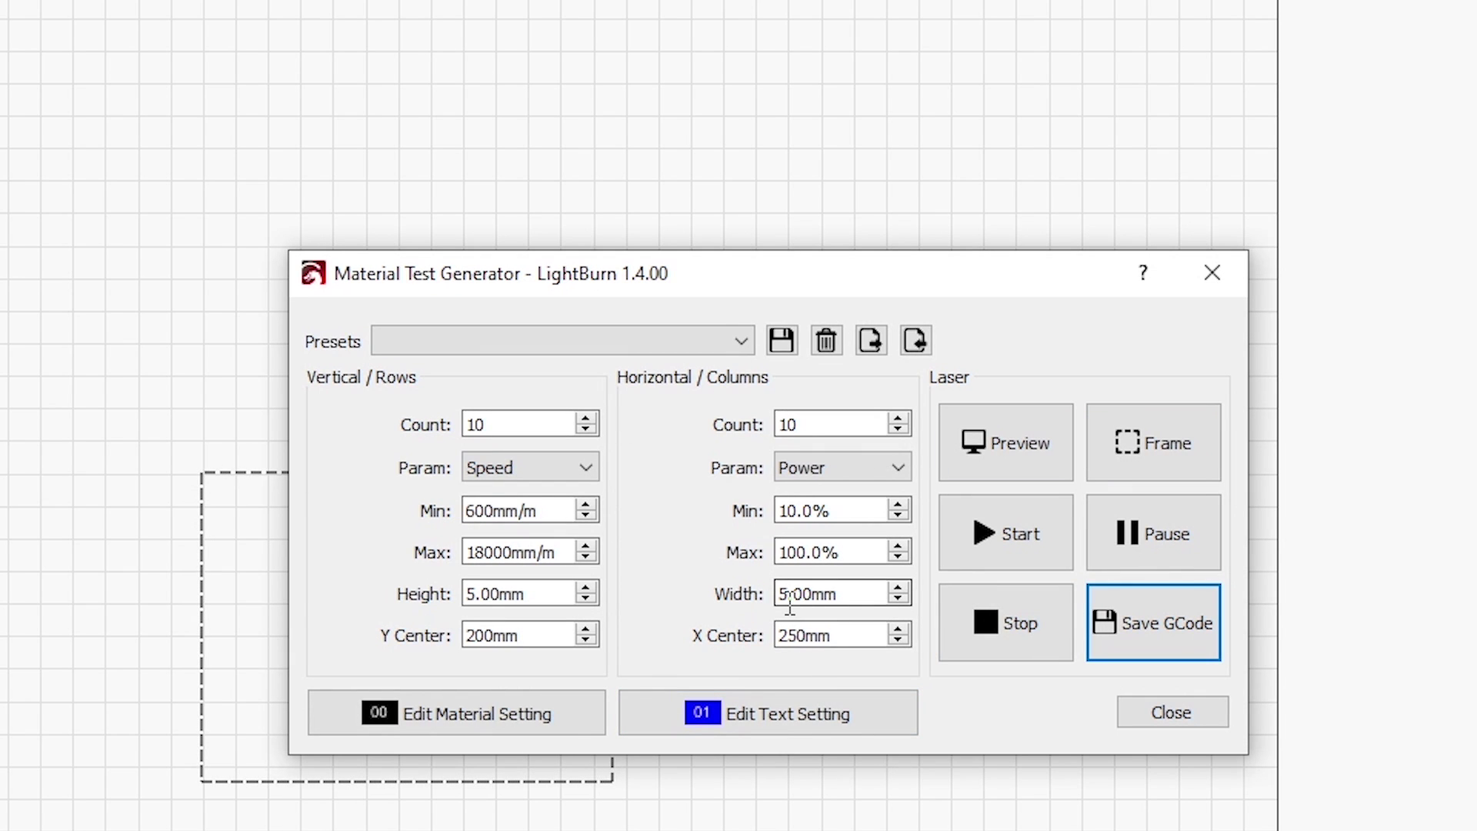
Step: Preview the test grid, then set the test cut to Fill mode with 1 pass
left_click(1023, 458)
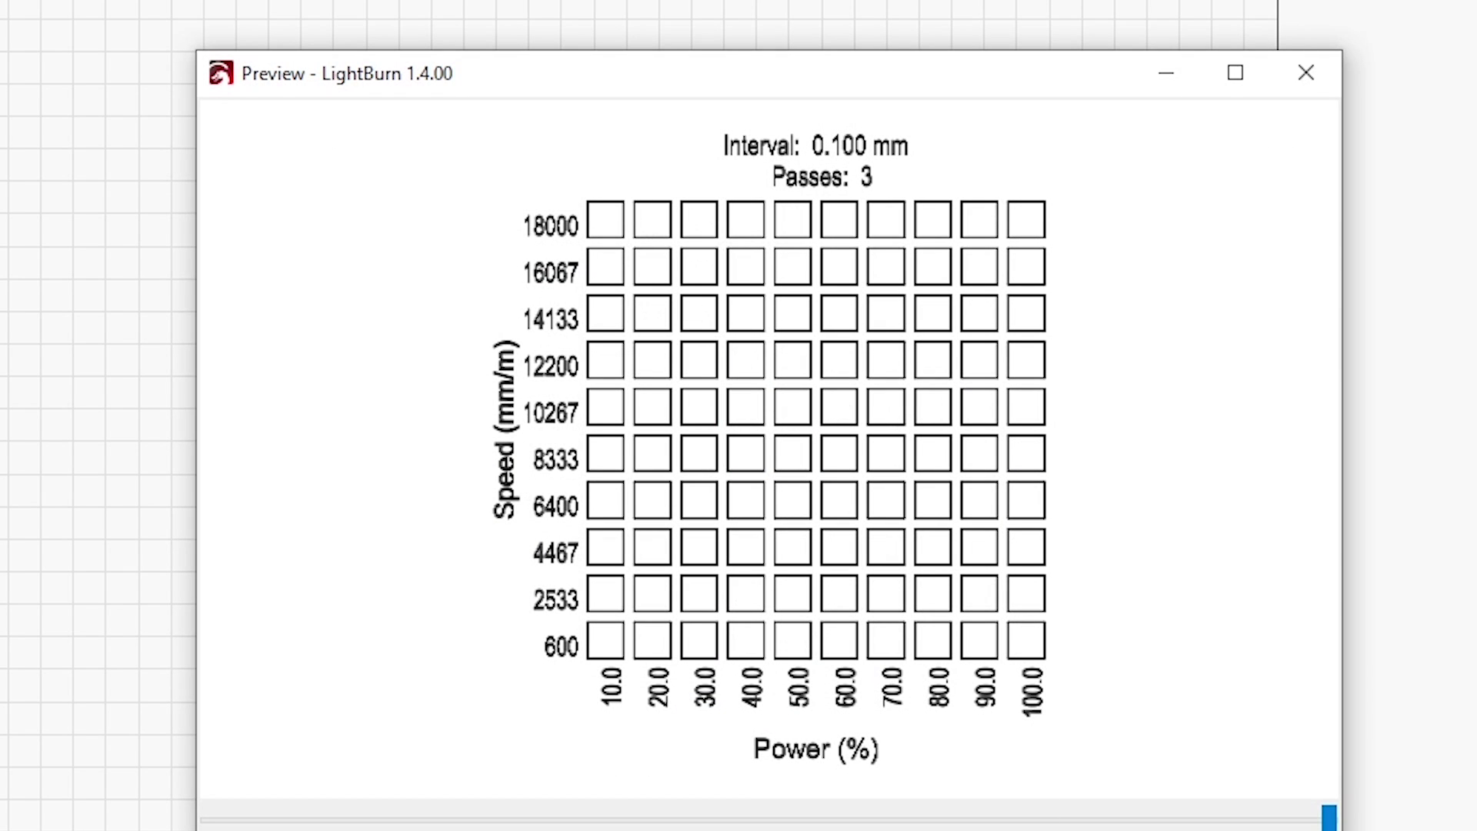
key("Escape")
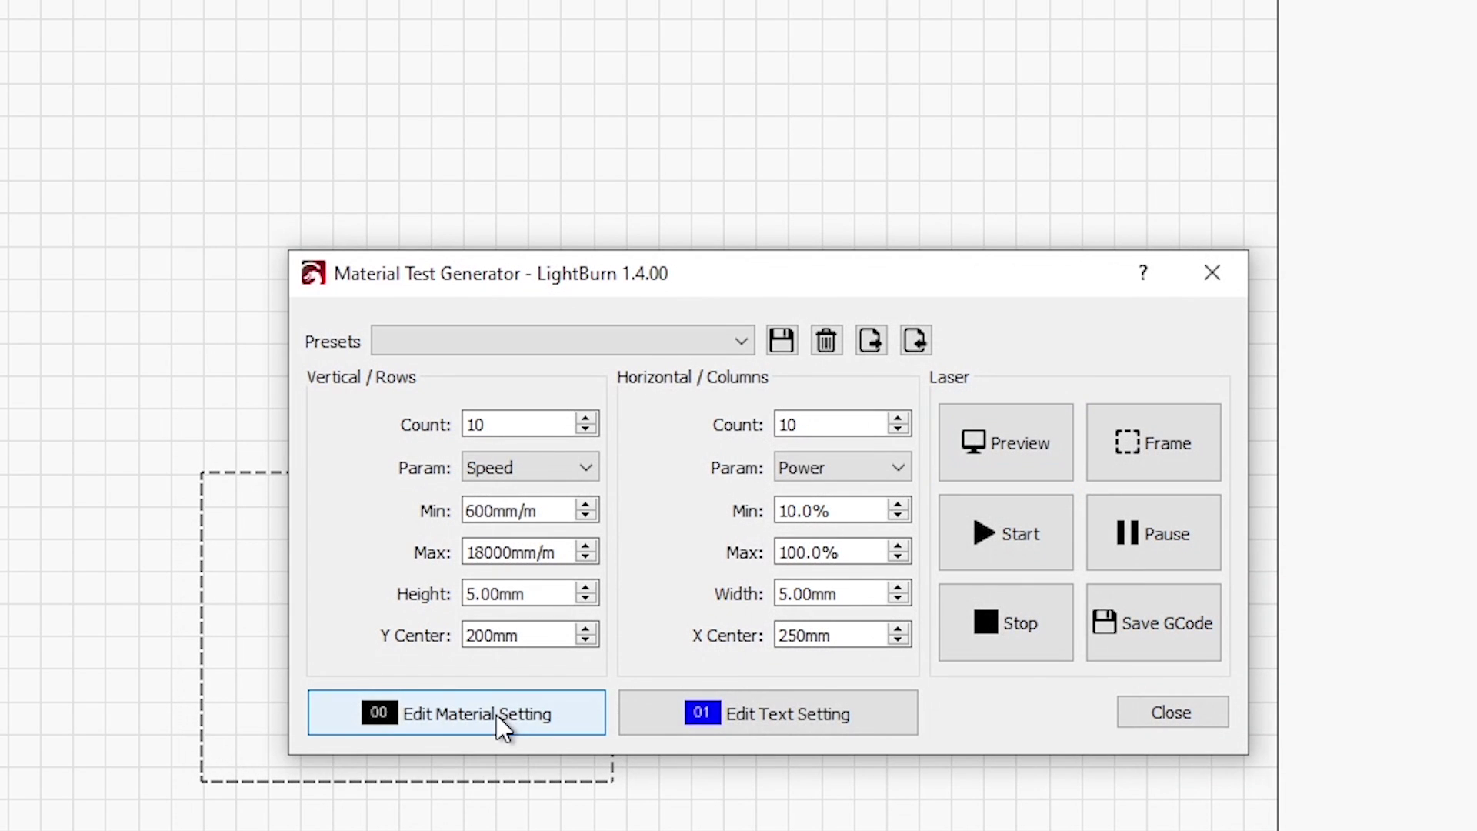
left_click(525, 717)
left_click(860, 200)
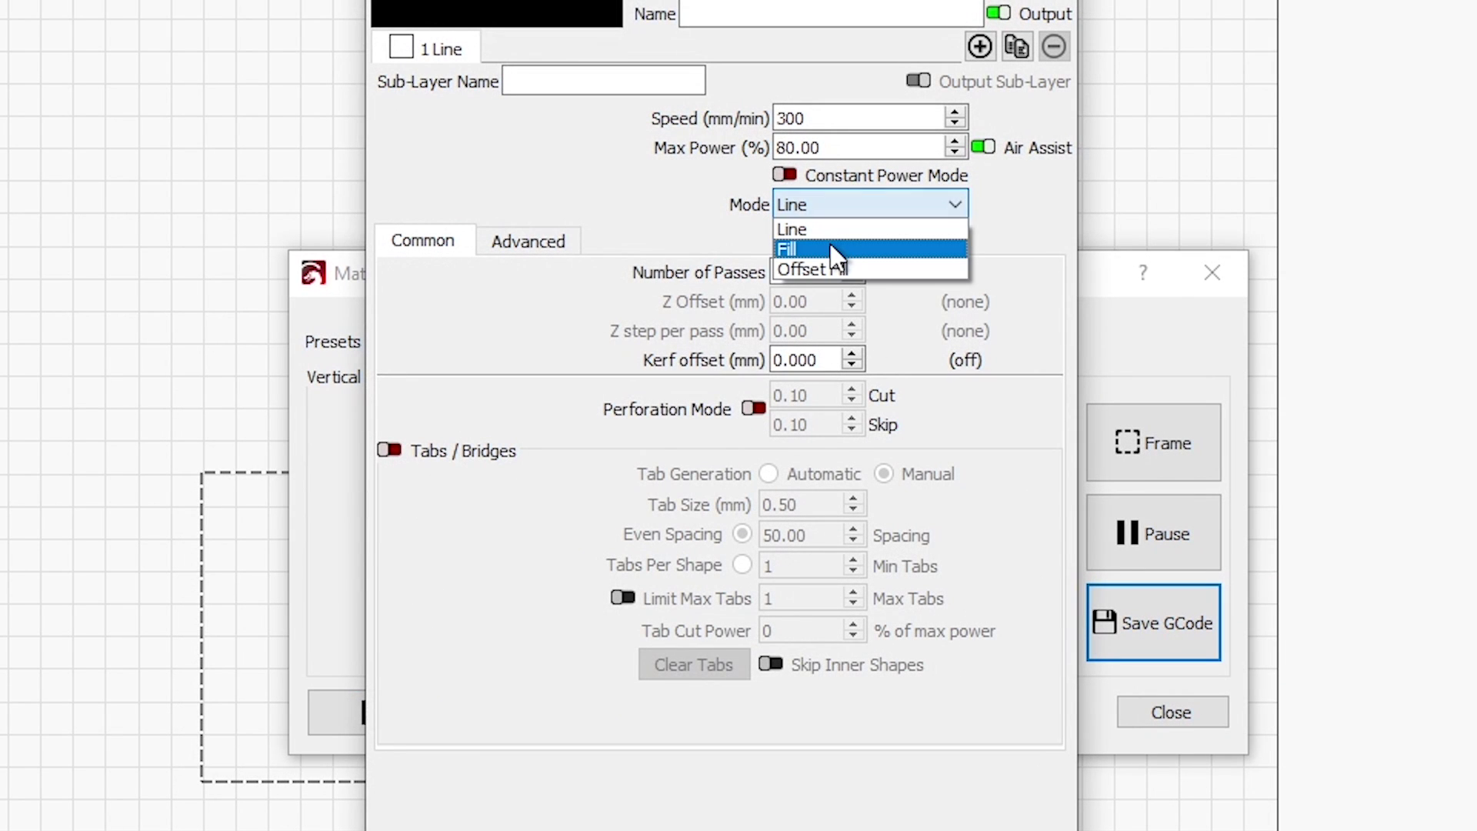
left_click(830, 243)
double_click(815, 419)
type("1")
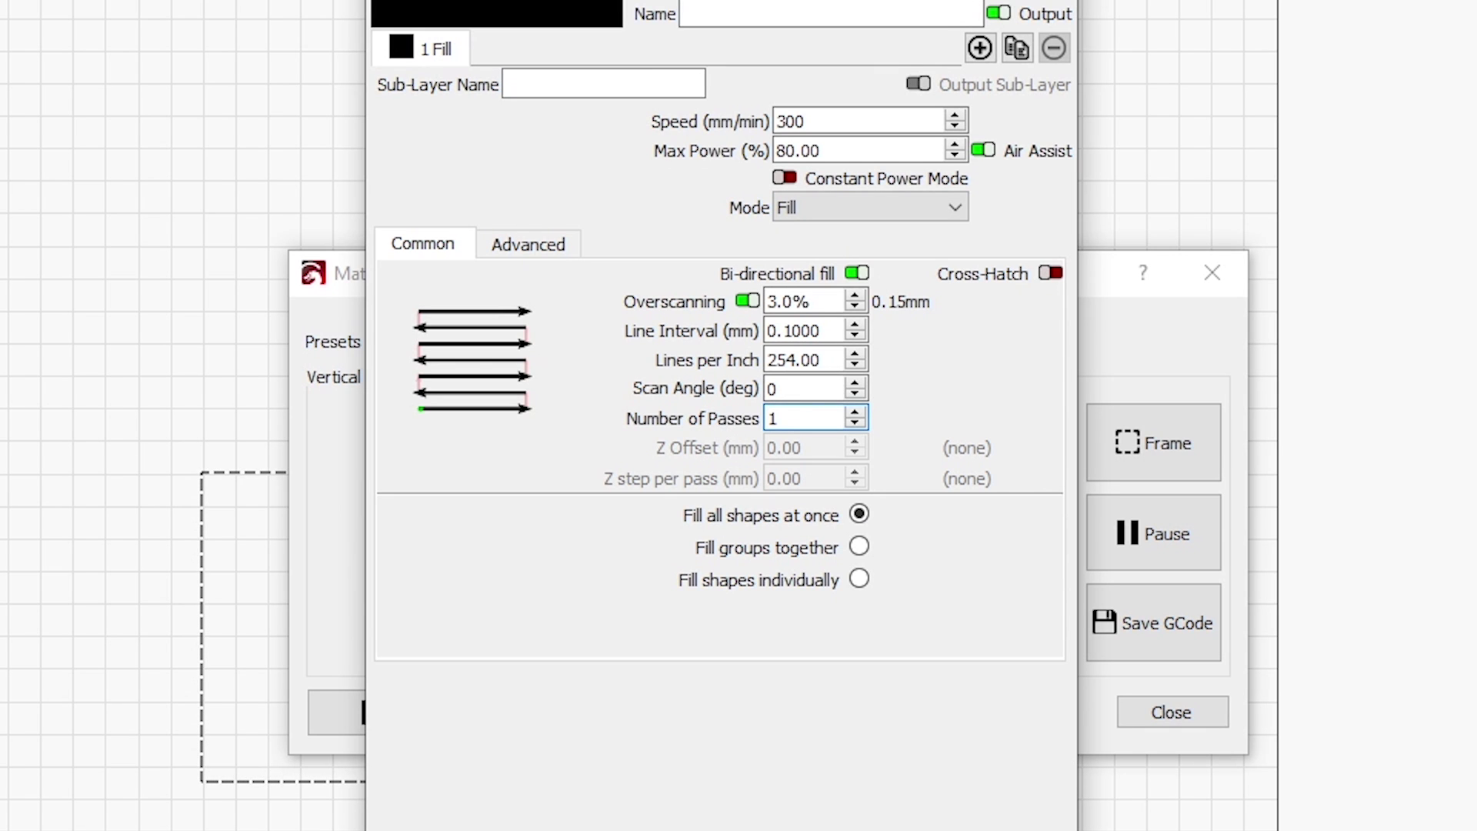
key("Return")
Step: Preview the updated speed/power test grid and close the test generator
left_click(1000, 449)
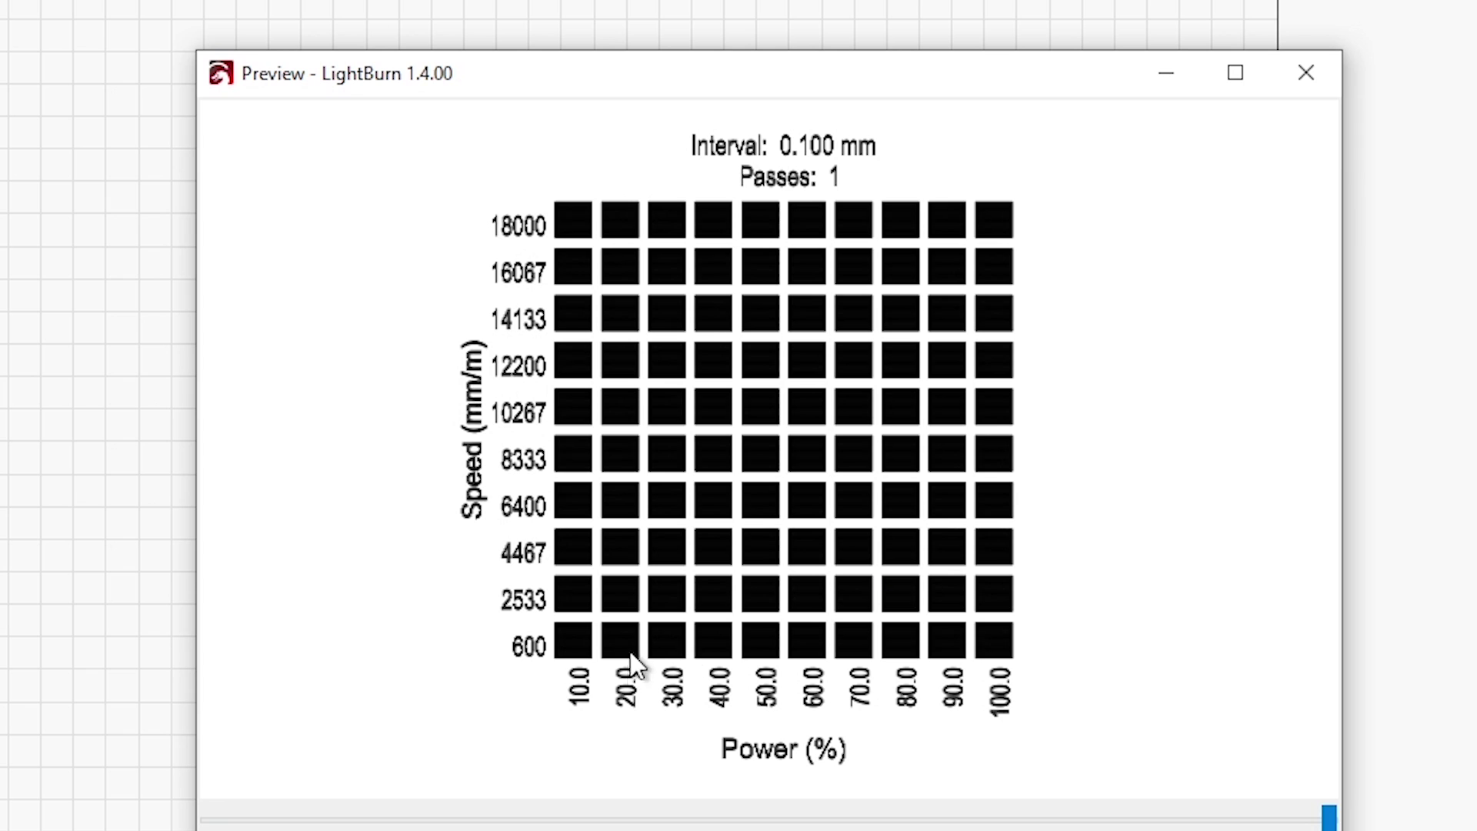
key("Escape")
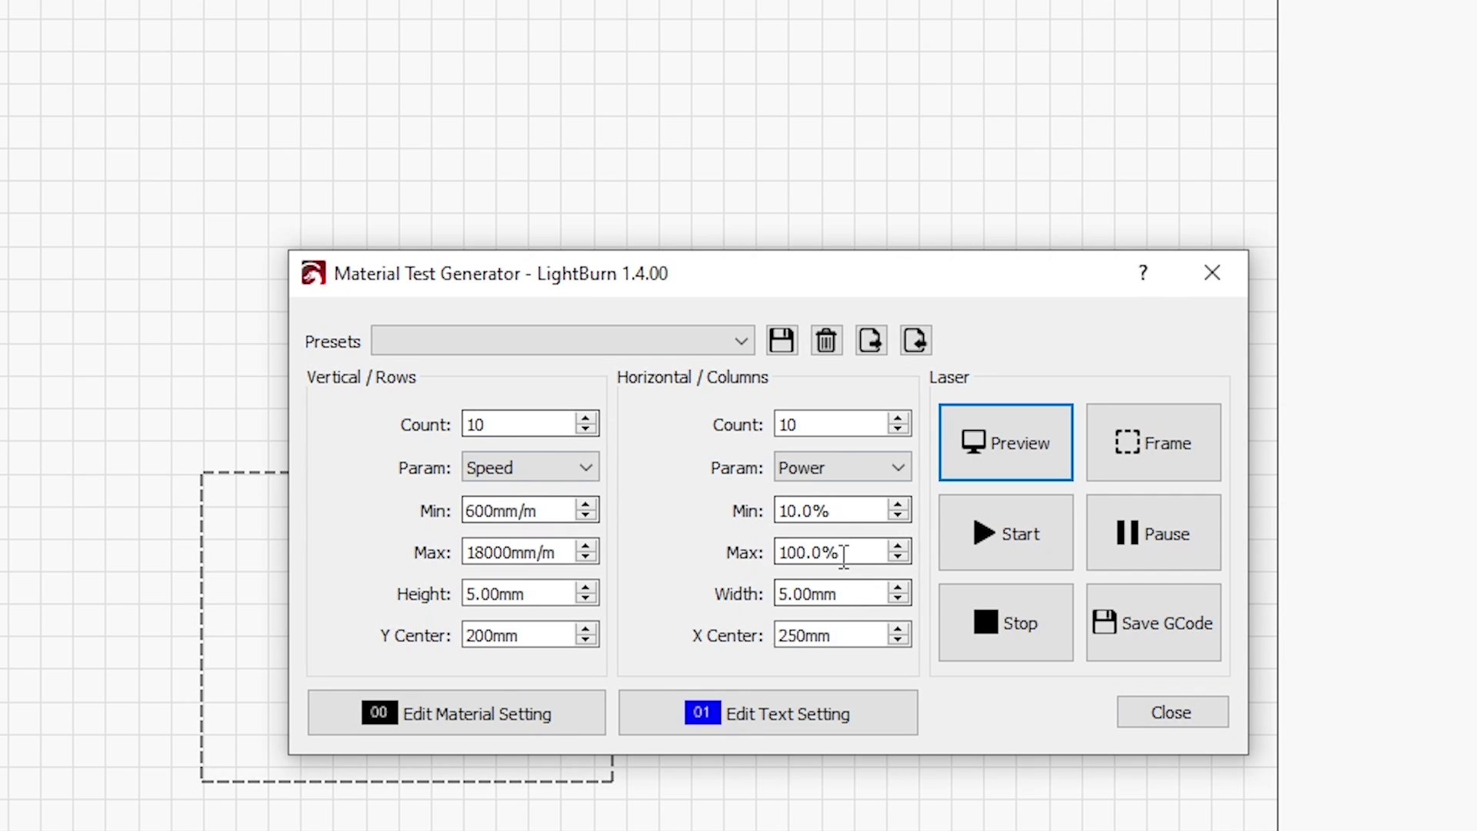
left_click(1160, 709)
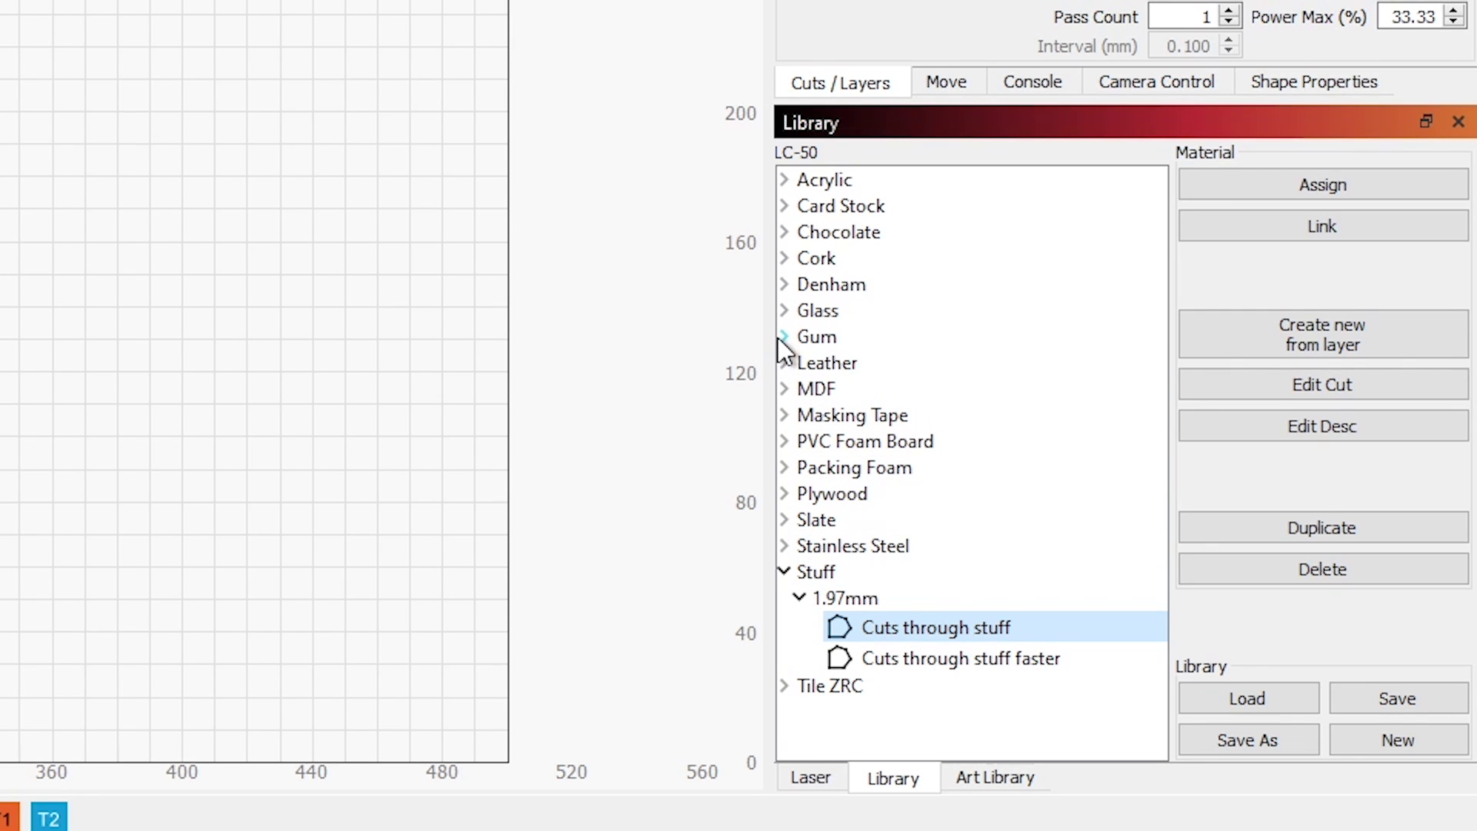
left_click(784, 573)
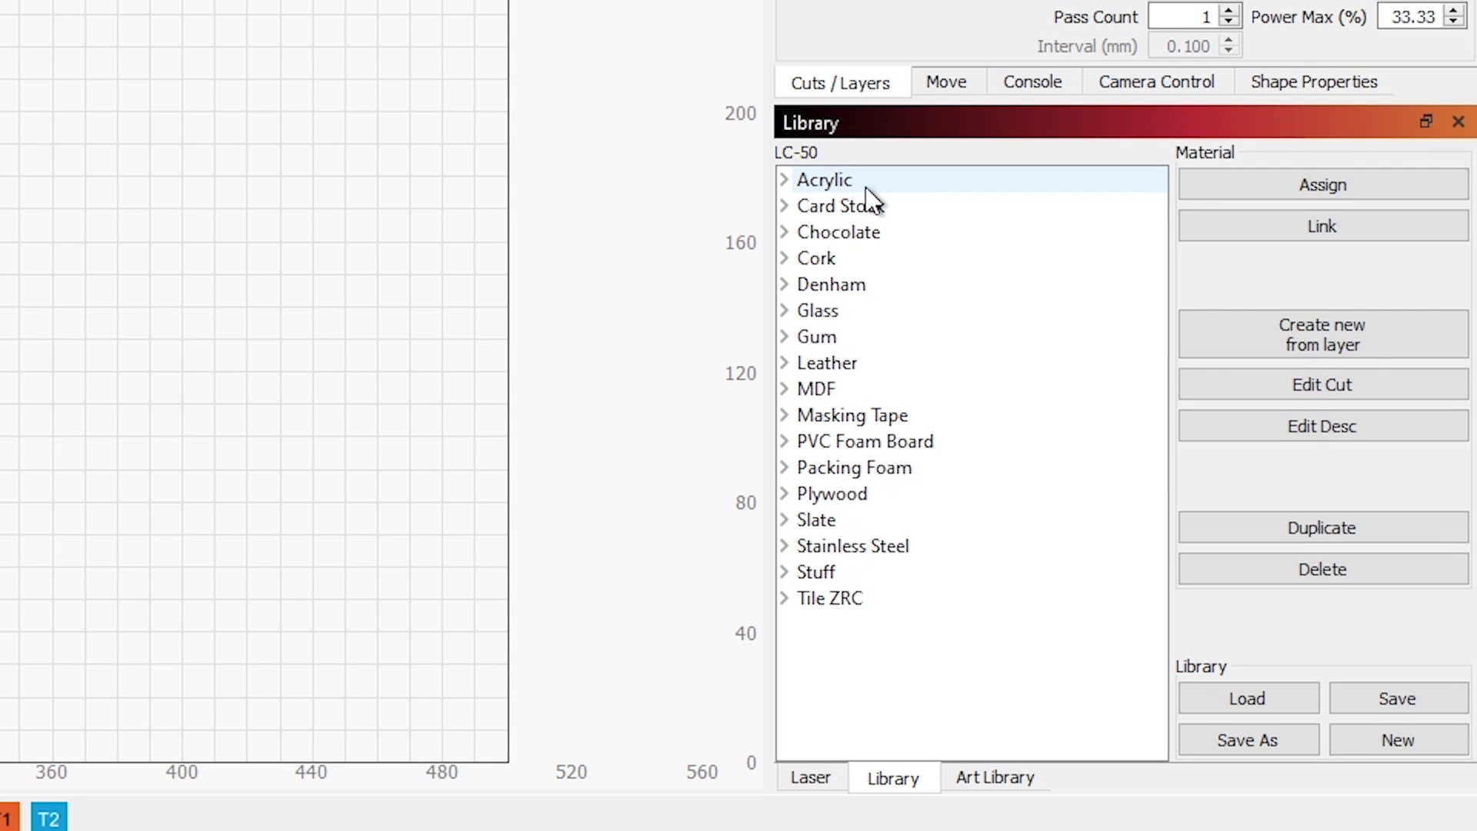
left_click(811, 777)
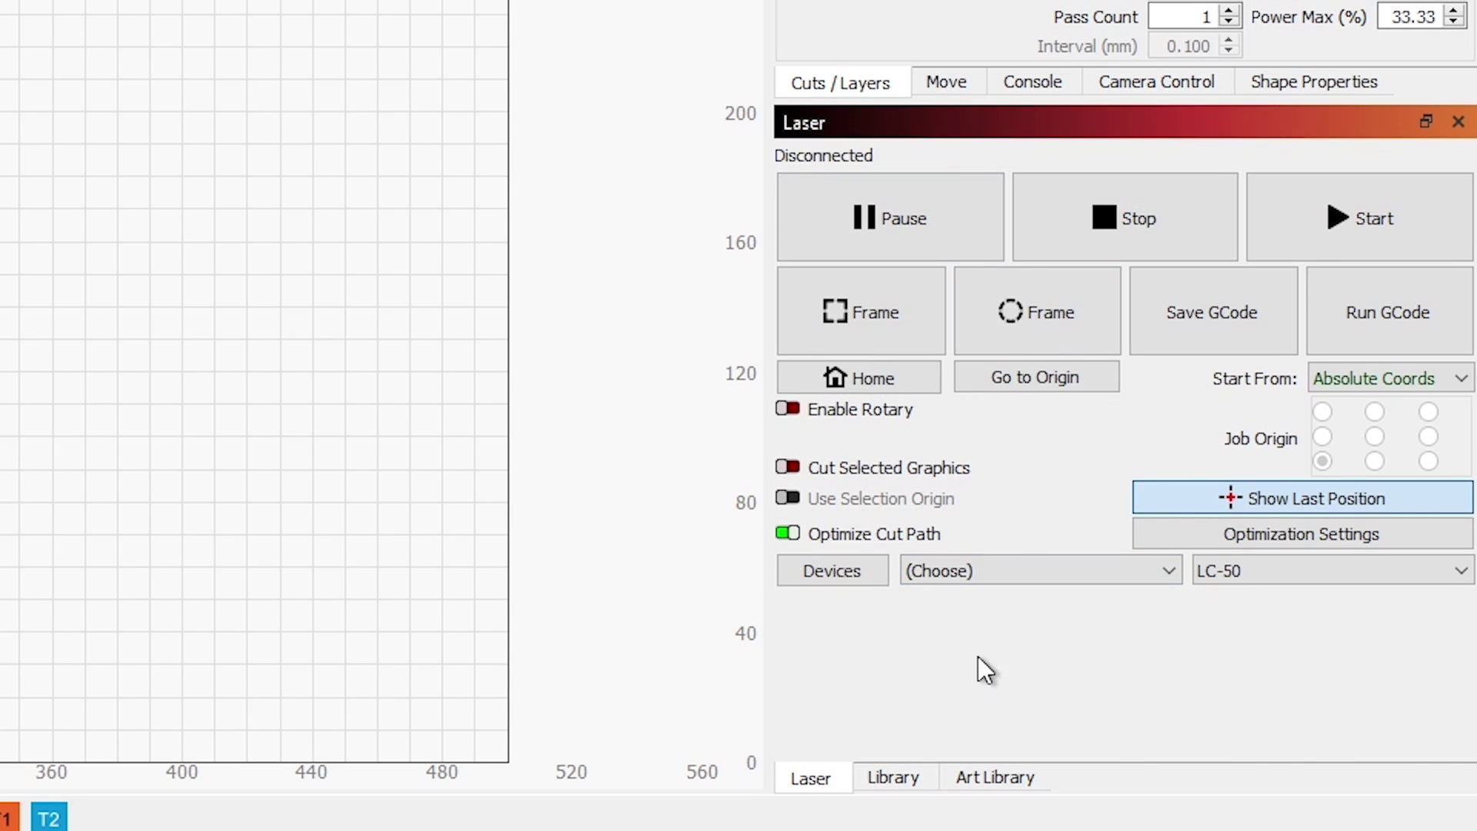
left_click(1241, 576)
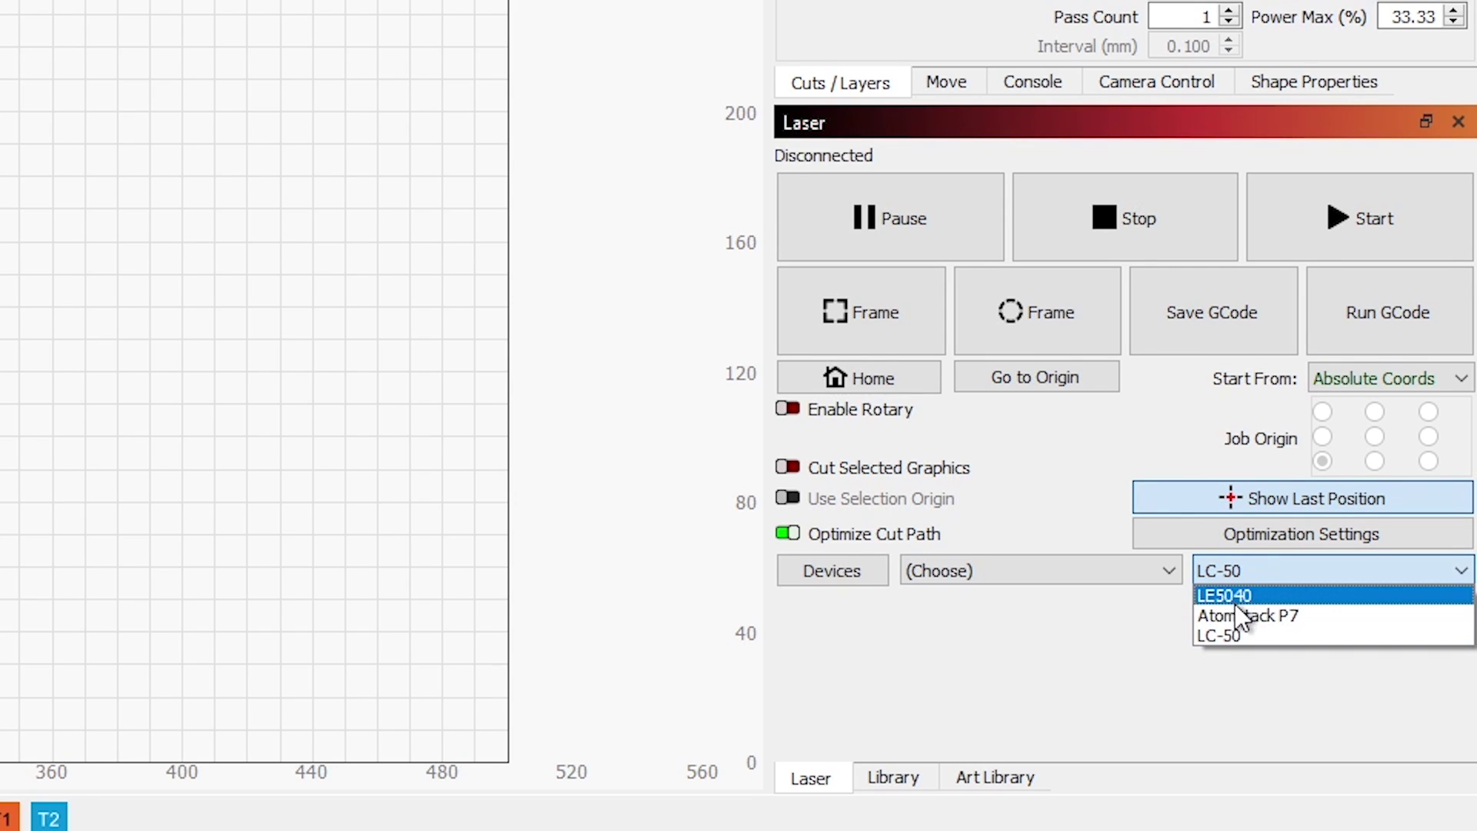
left_click(1233, 608)
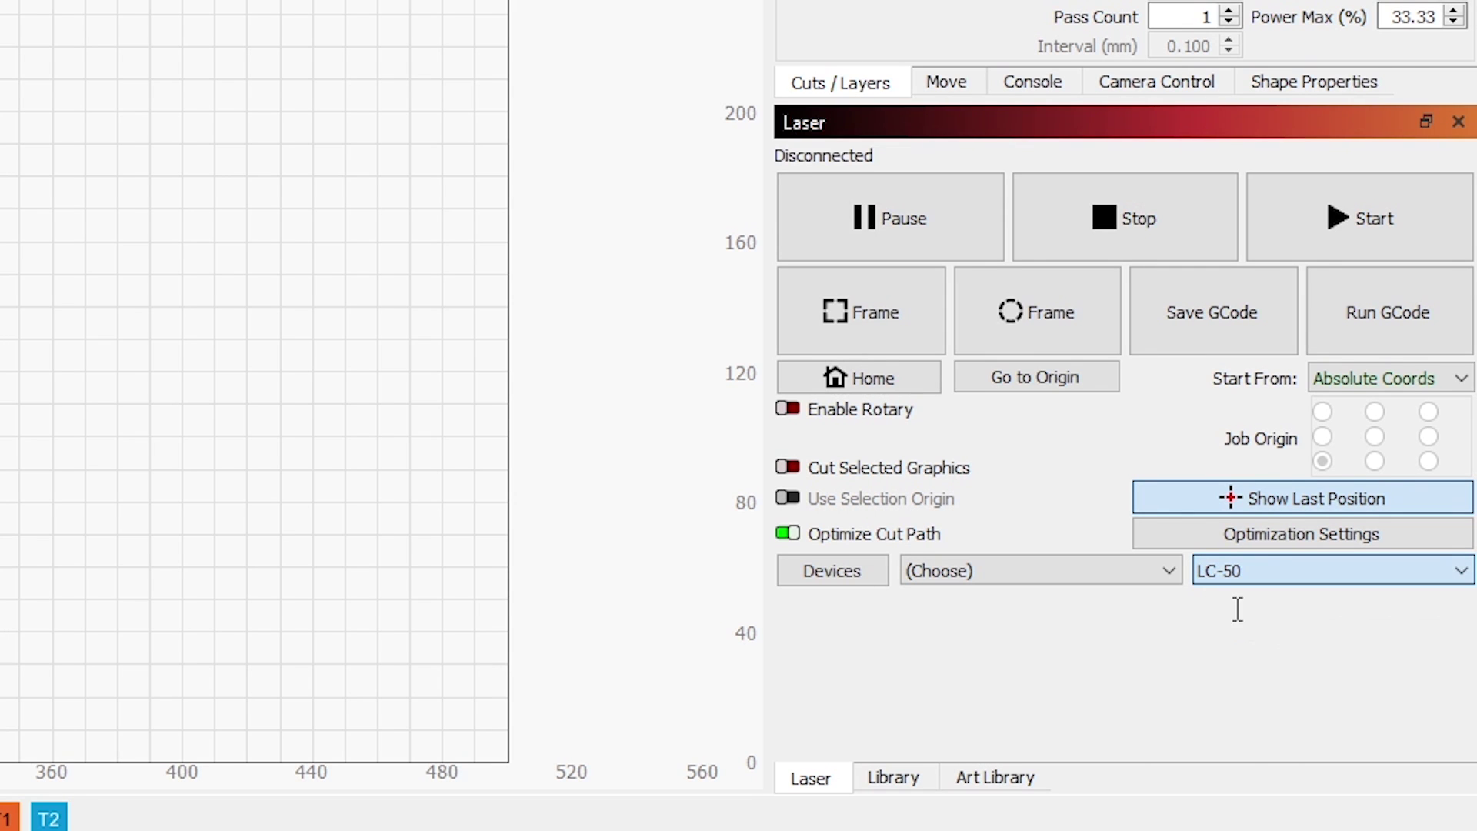
left_click(886, 779)
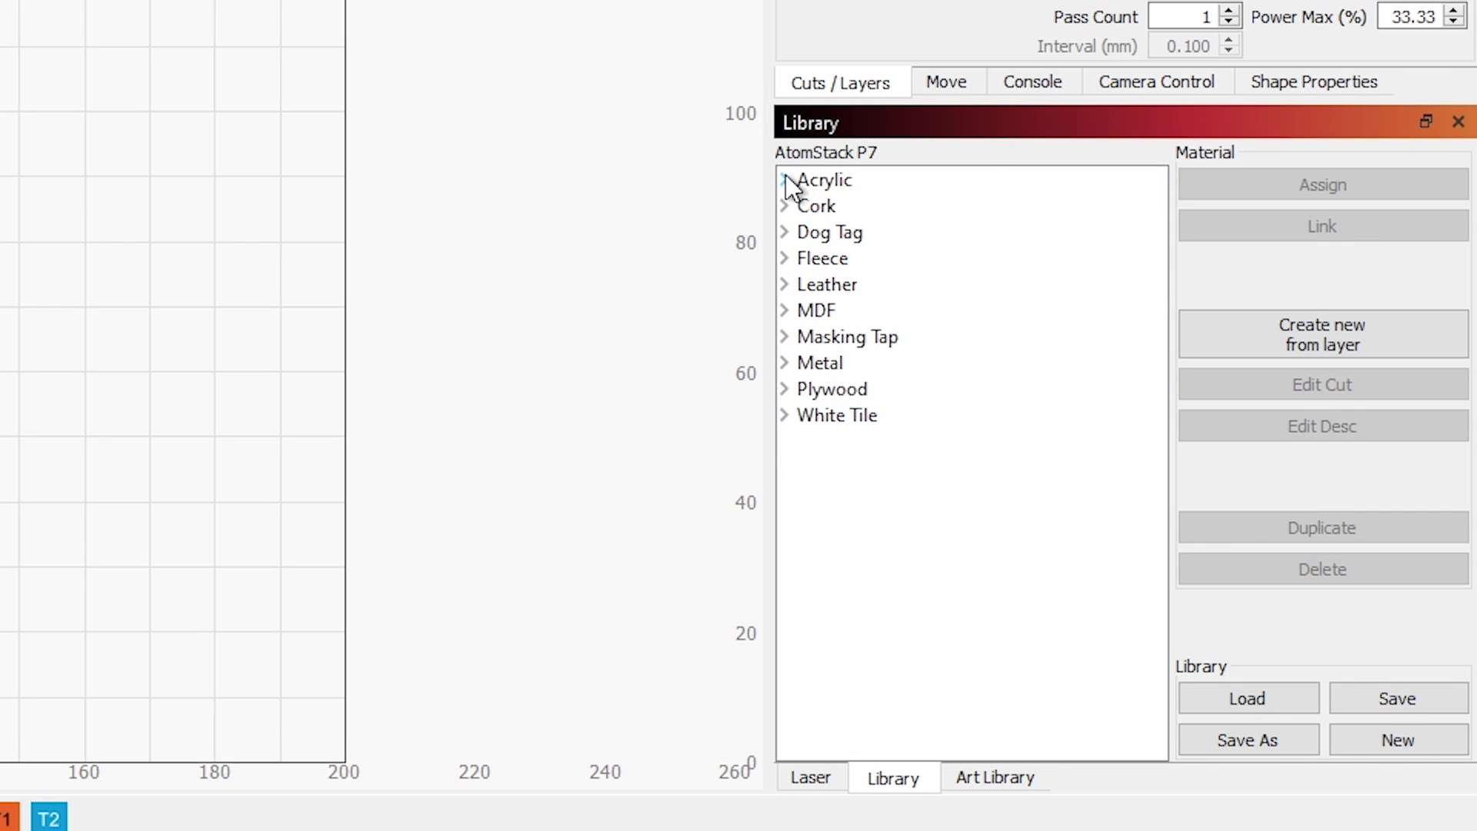
left_click(785, 233)
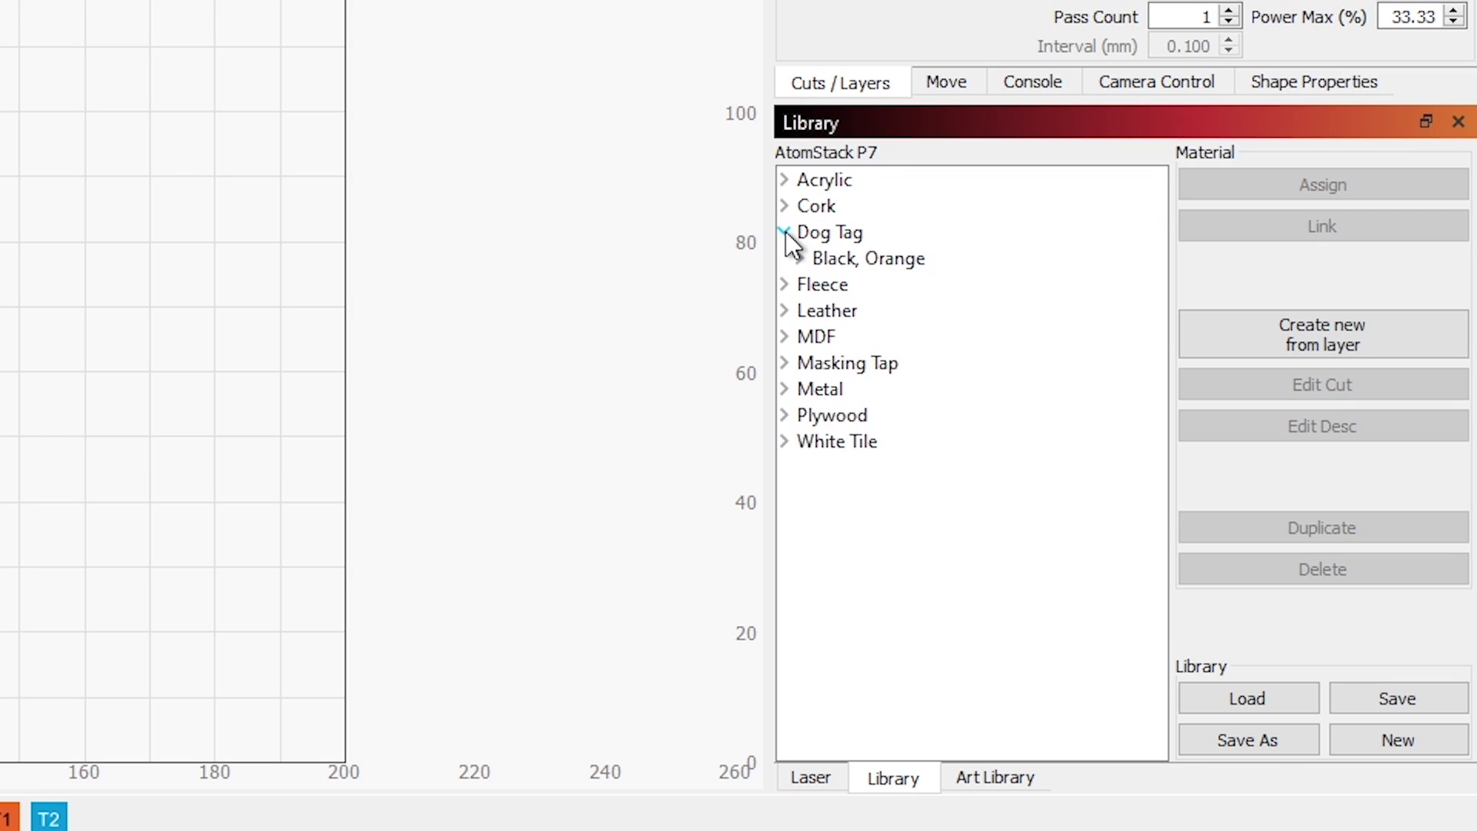
left_click(812, 776)
left_click(1242, 574)
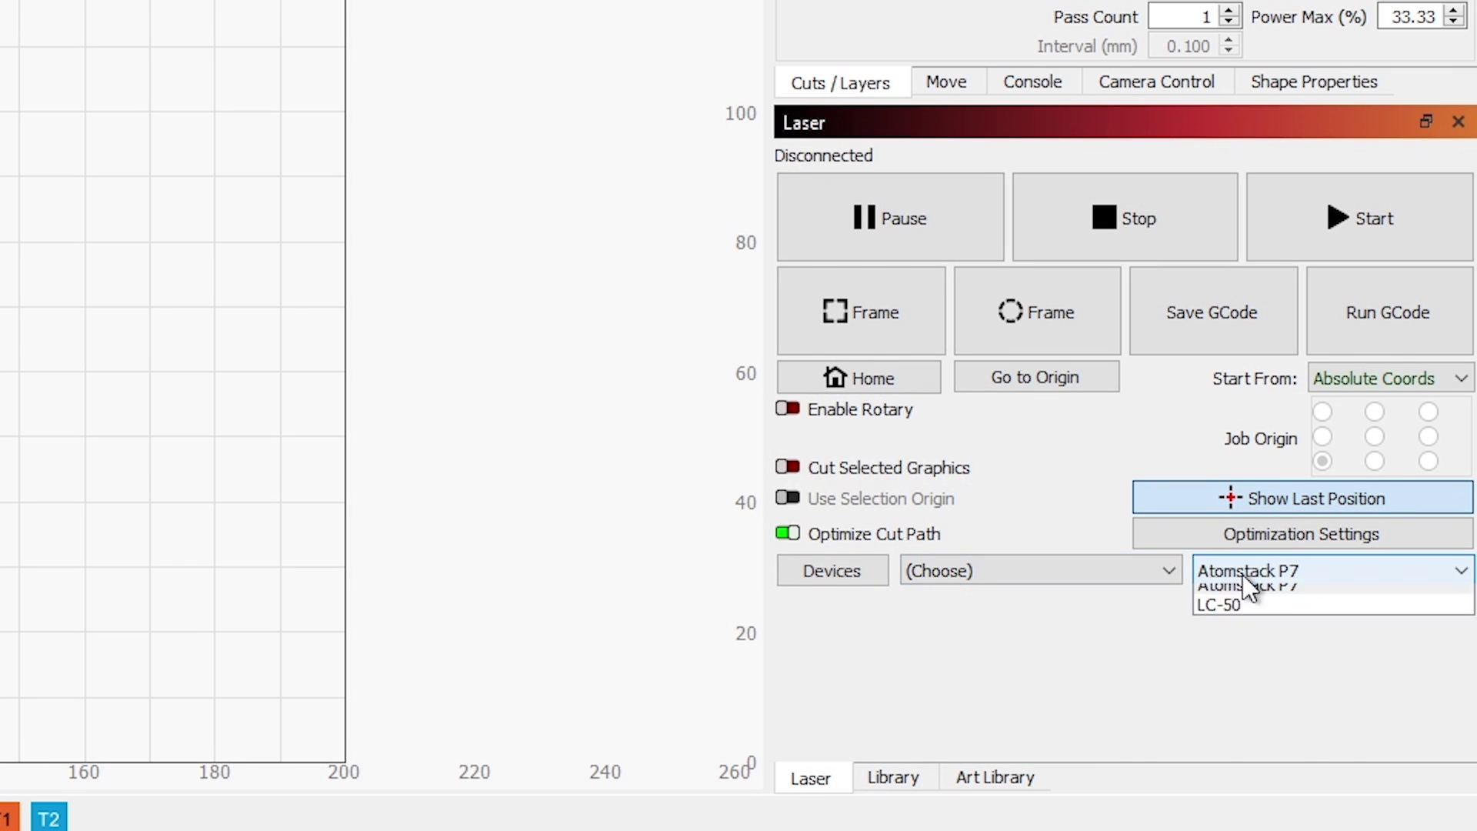
left_click(1234, 634)
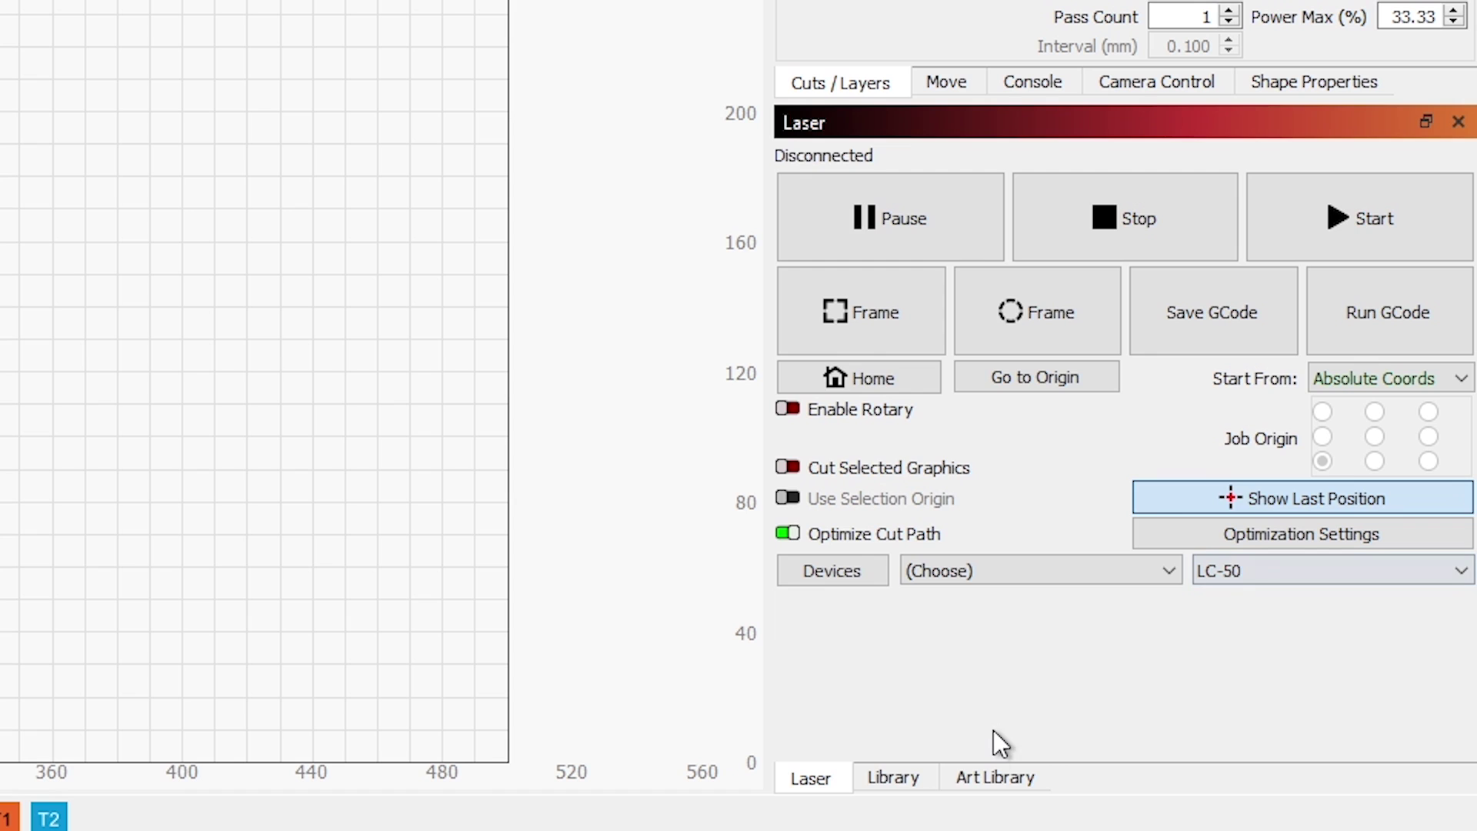
left_click(888, 777)
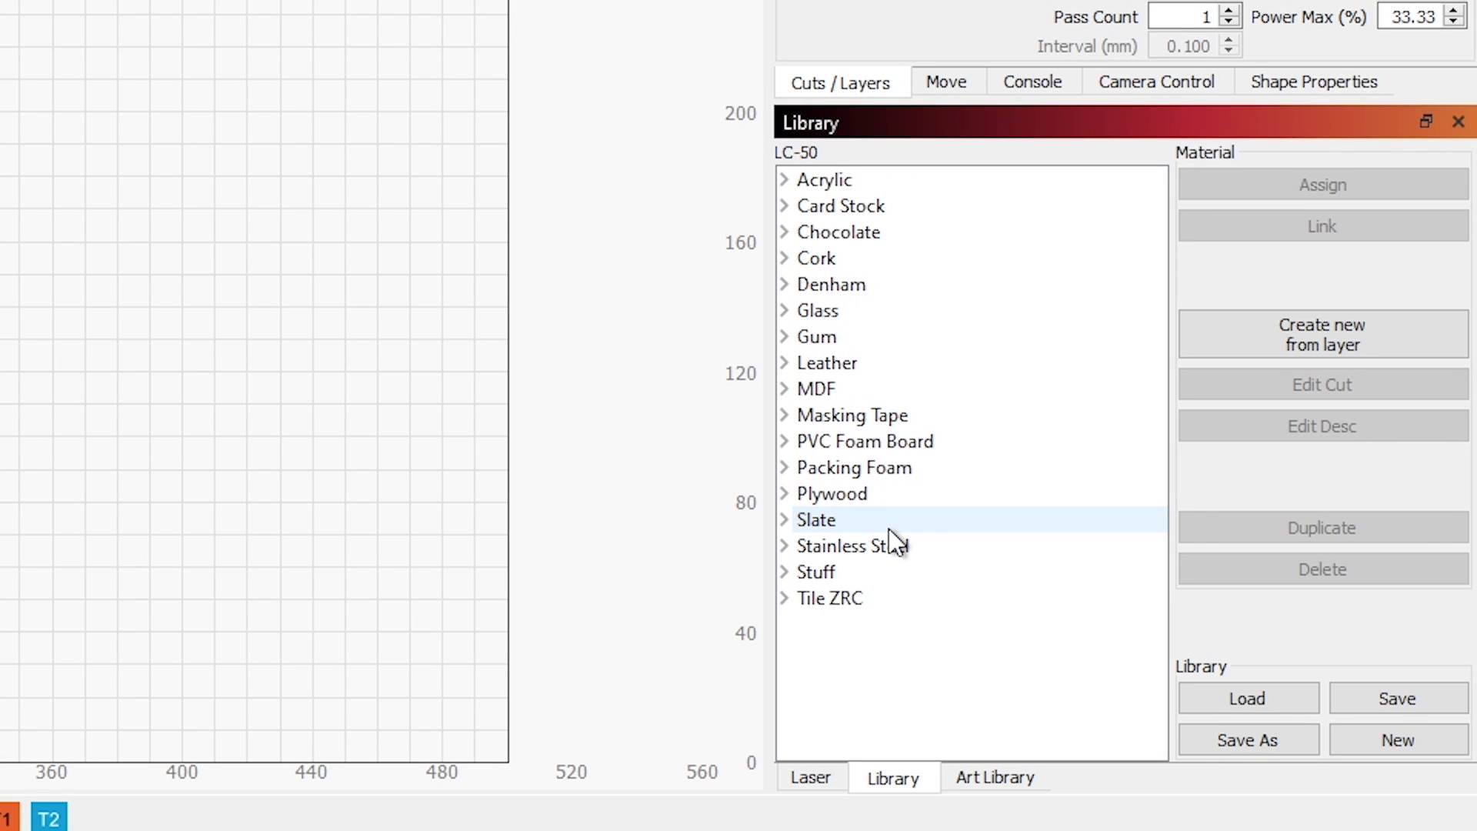
Step: Expand Stuff > 1.97mm and select the Cuts through stuff entry
left_click(788, 572)
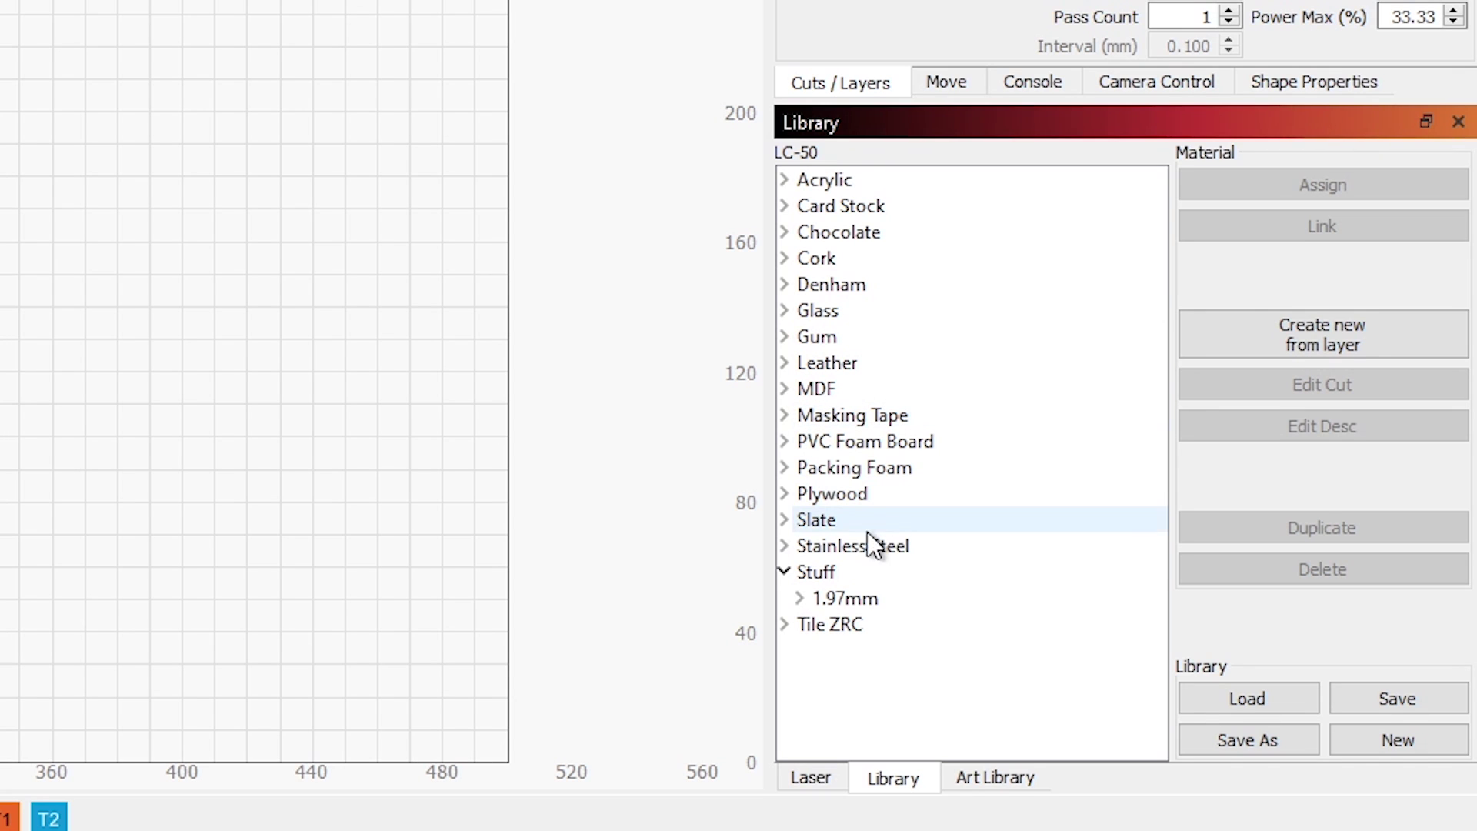
left_click(786, 571)
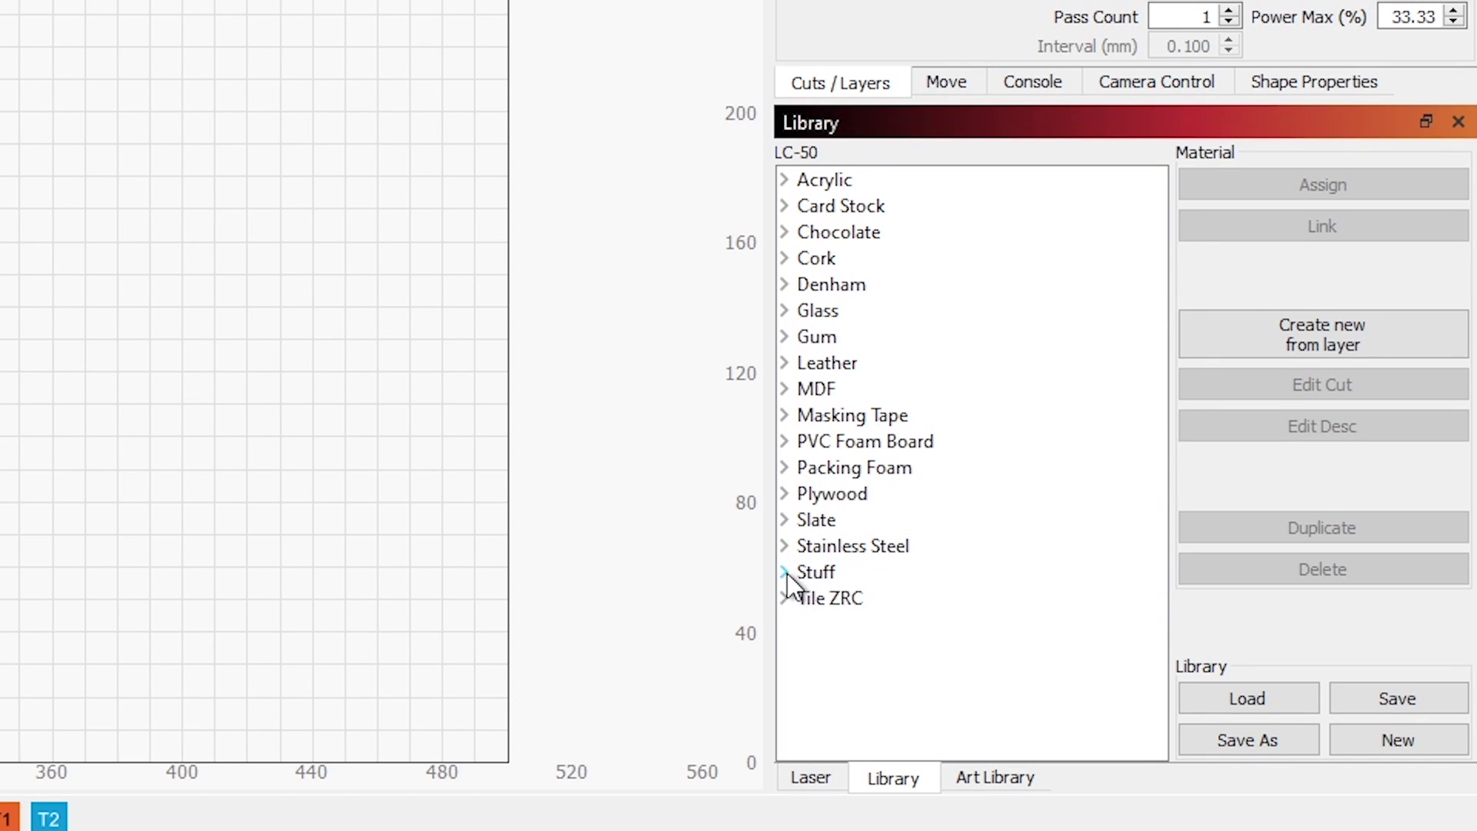
left_click(786, 572)
left_click(797, 598)
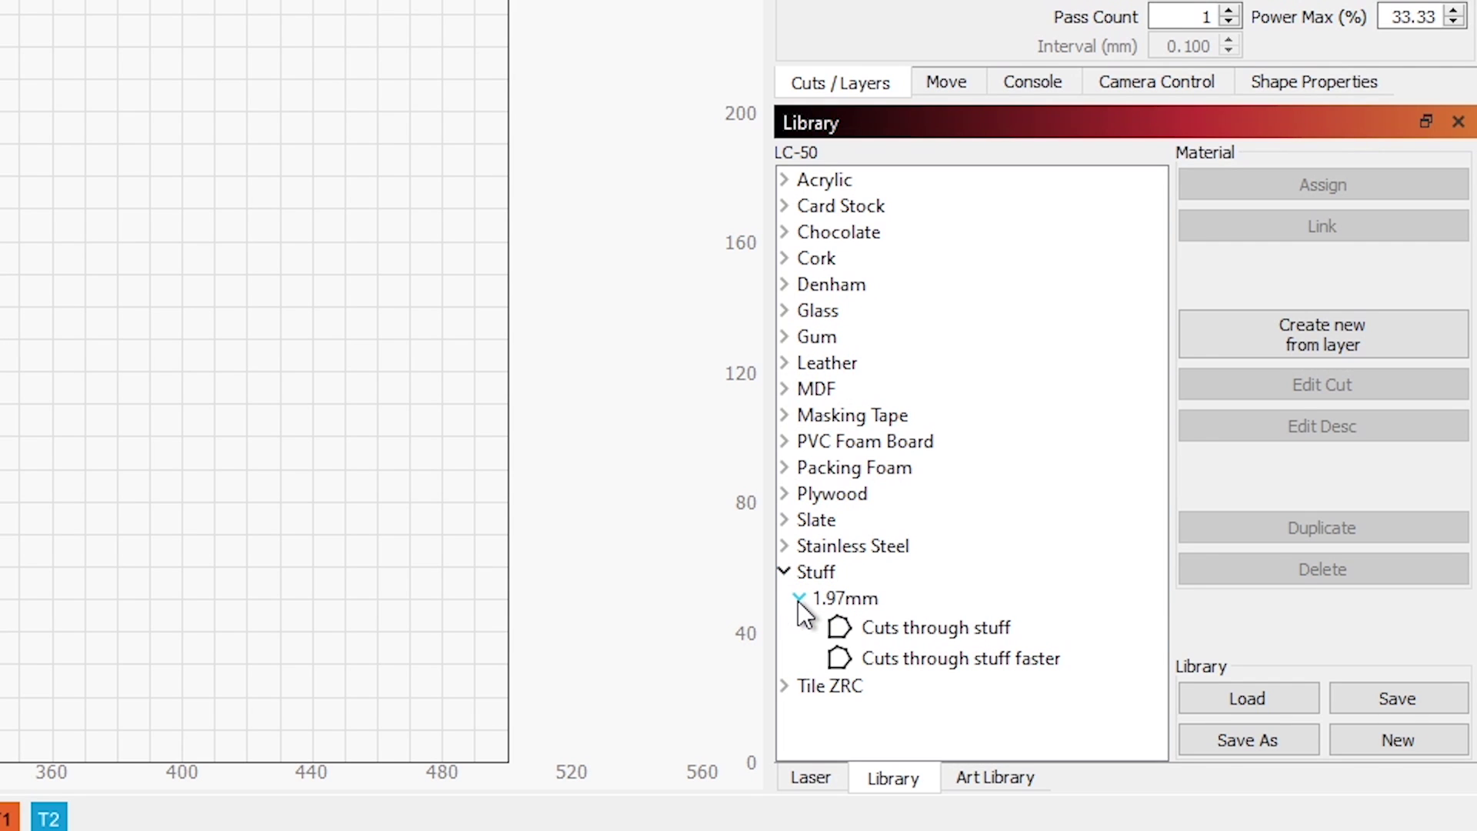
left_click(894, 630)
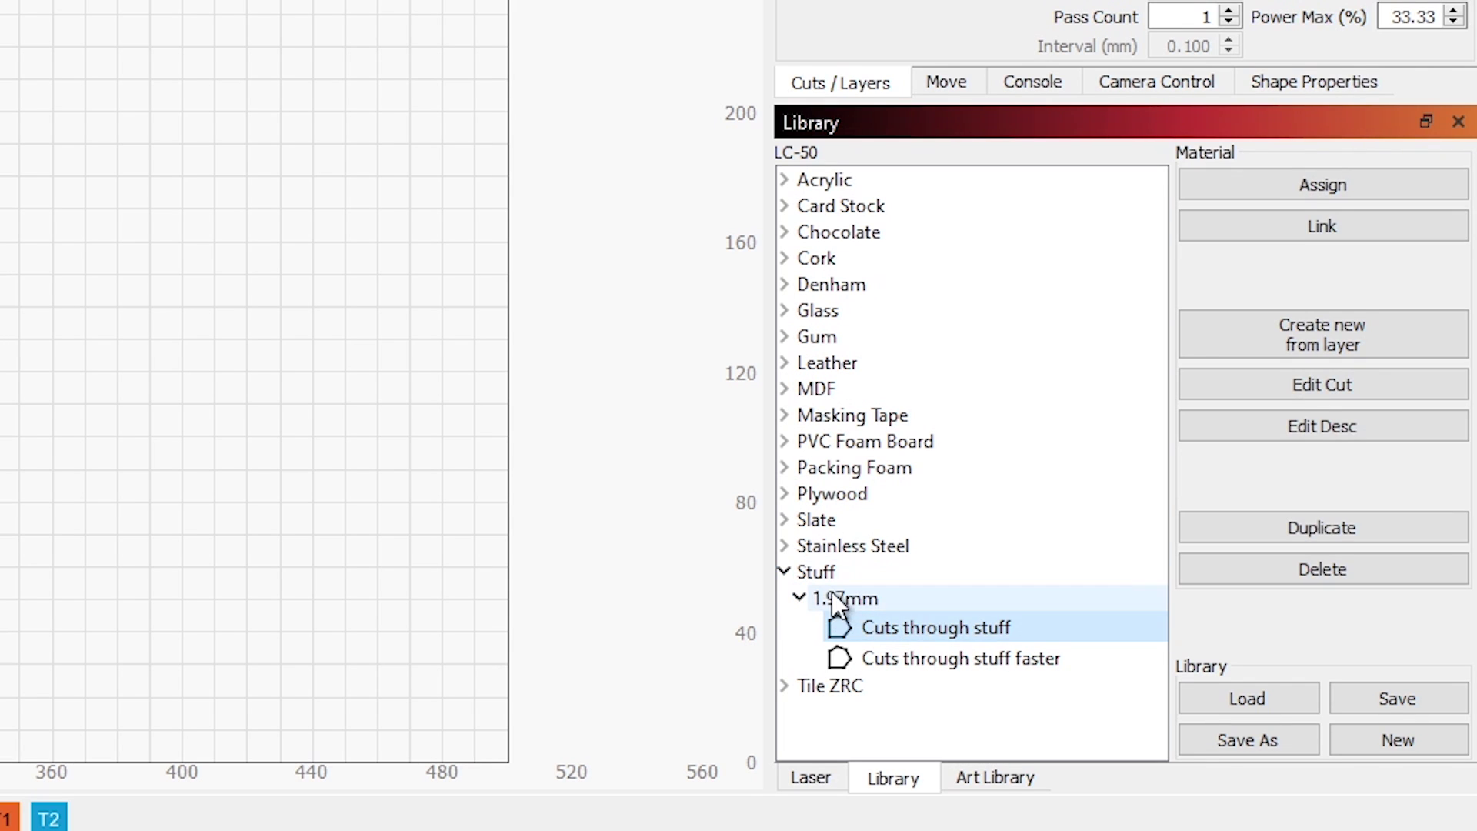
Step: Delete both Stuff presets, confirming each, so the Stuff material disappears
left_click(1212, 564)
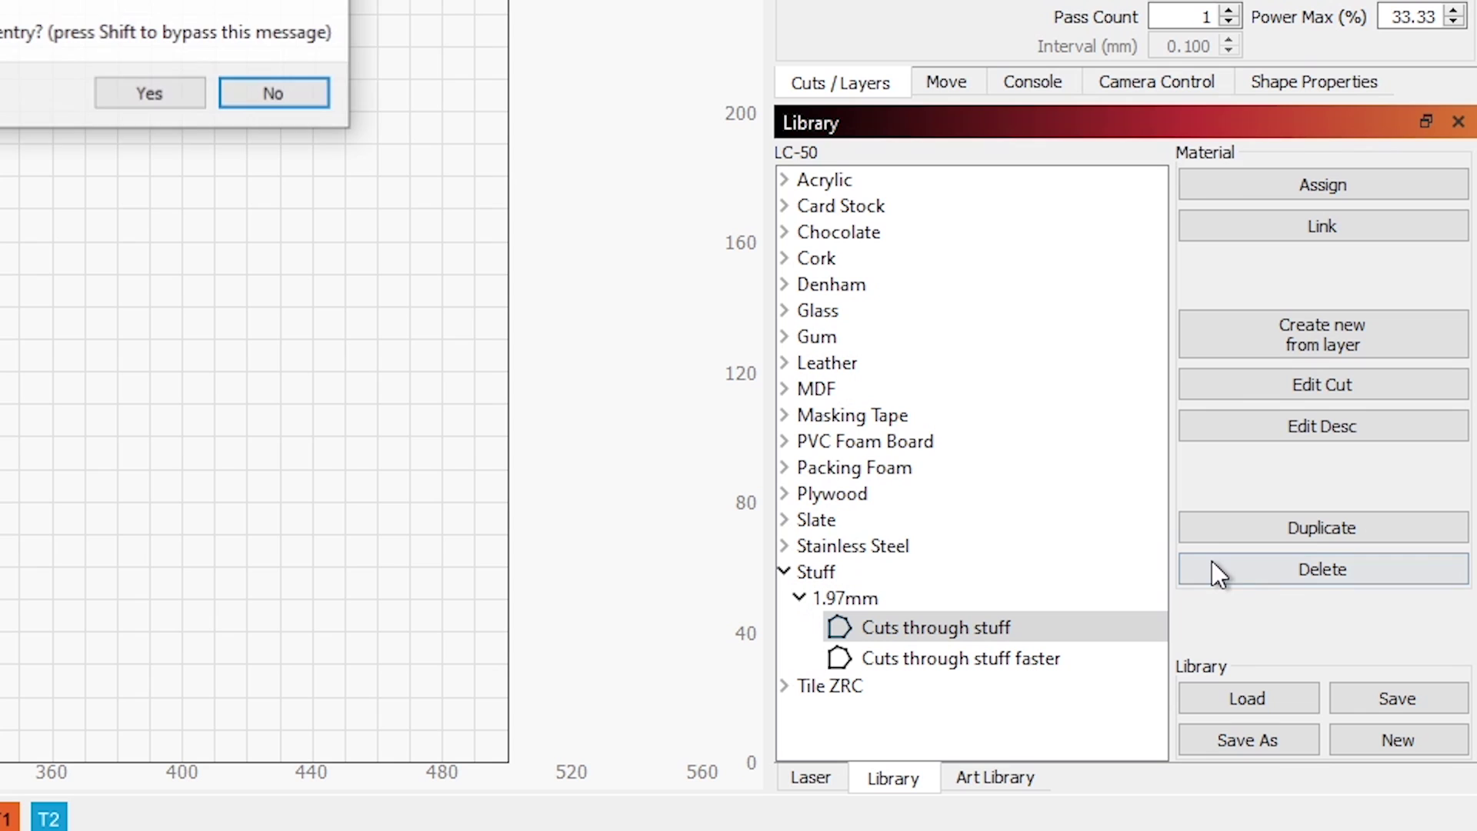
left_click(127, 97)
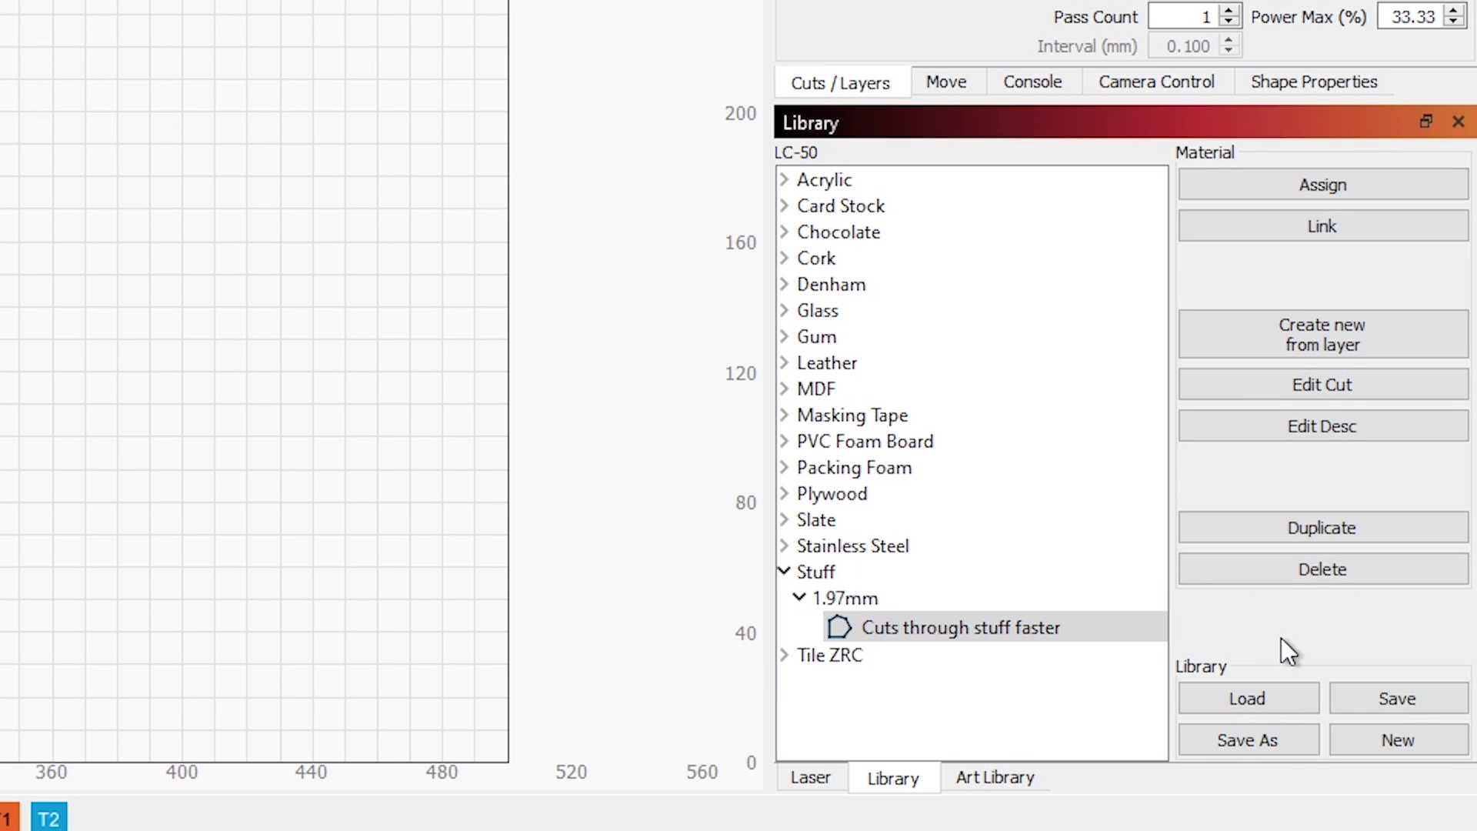
left_click(1284, 568)
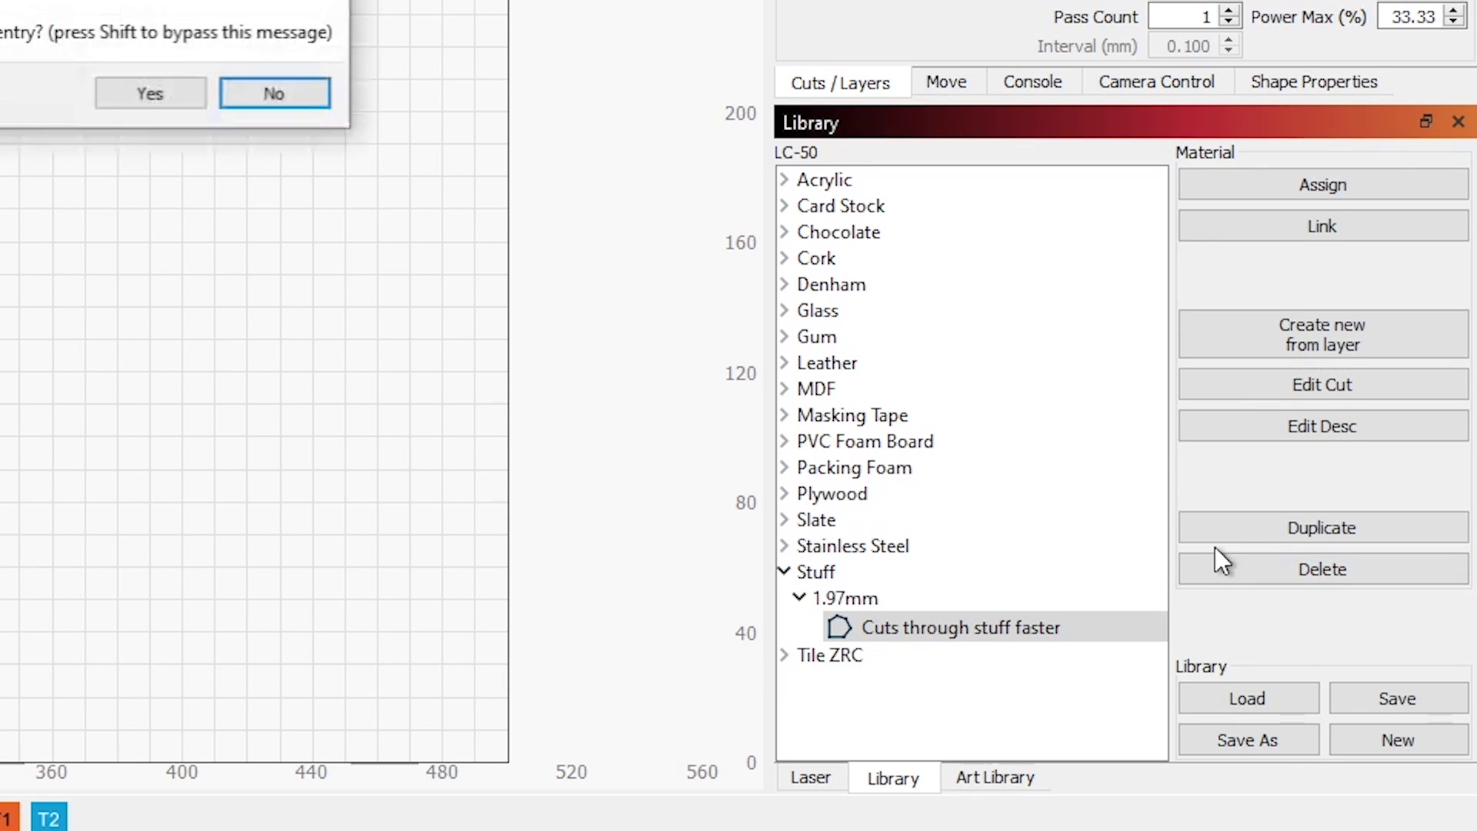
left_click(113, 98)
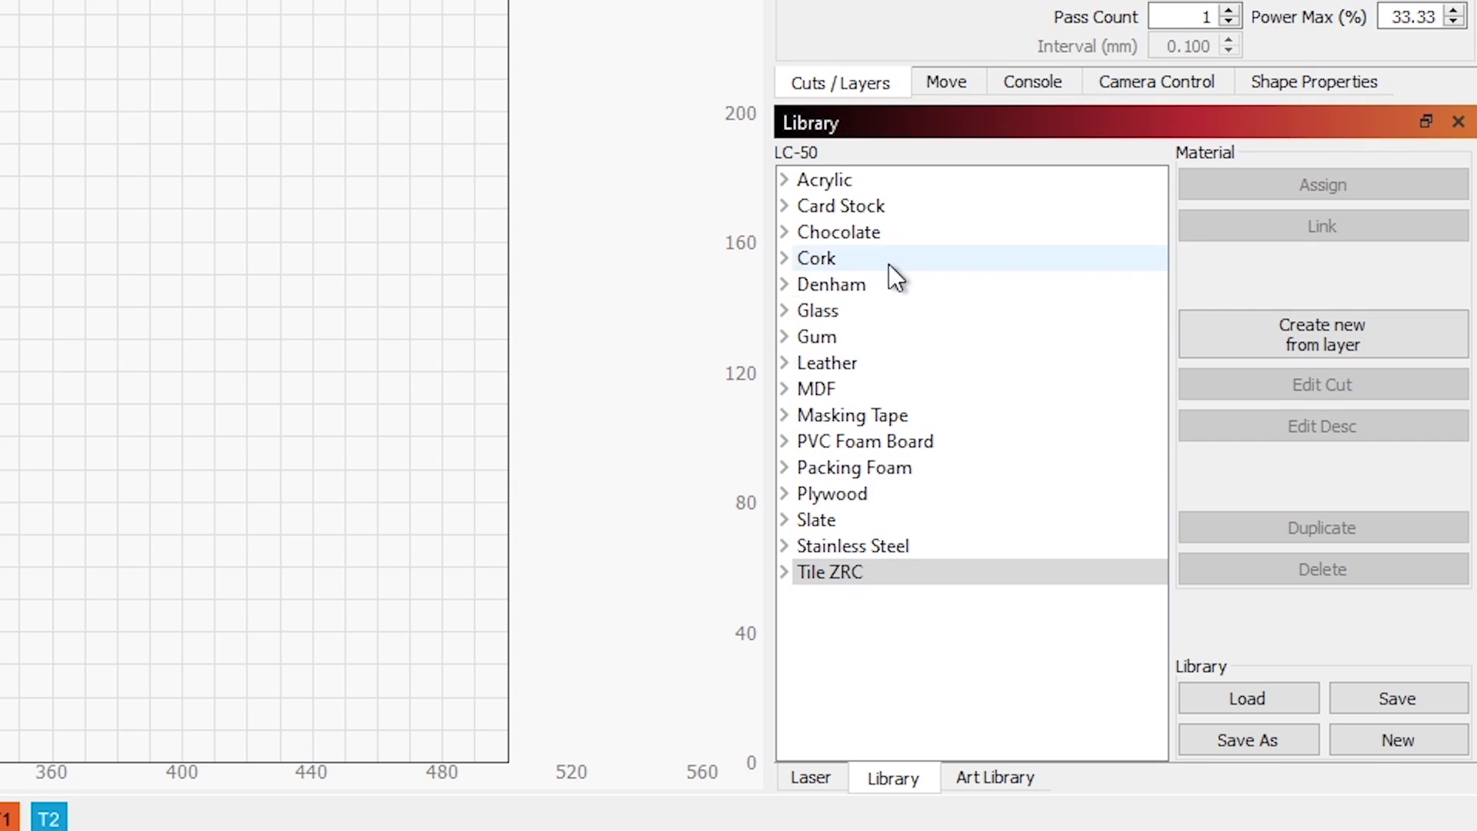